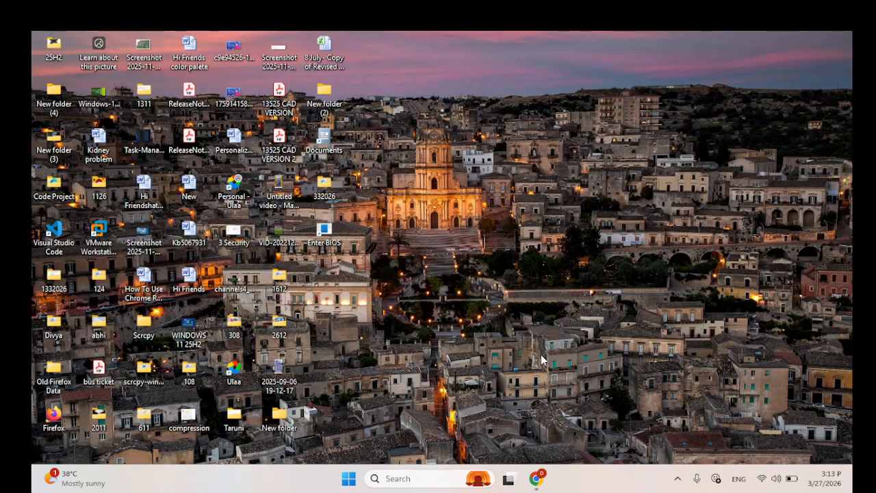
click(680, 481)
click(680, 481)
click(385, 479)
text(c)
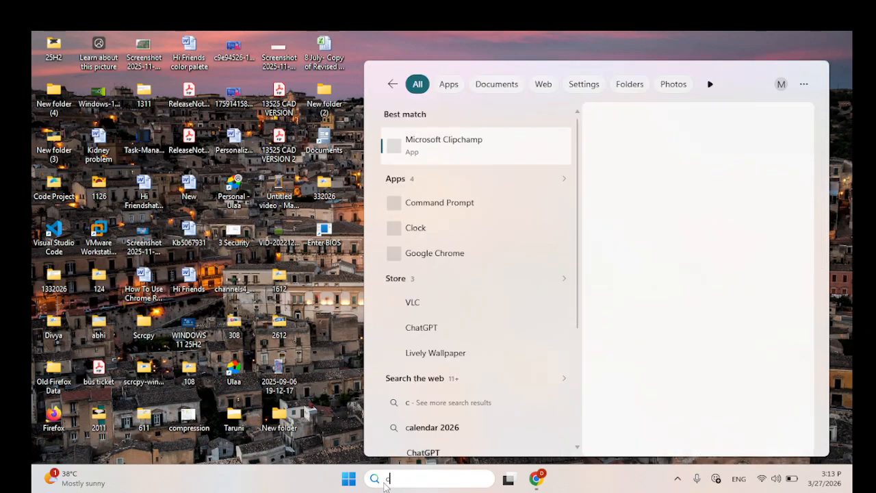
text(ontrol)
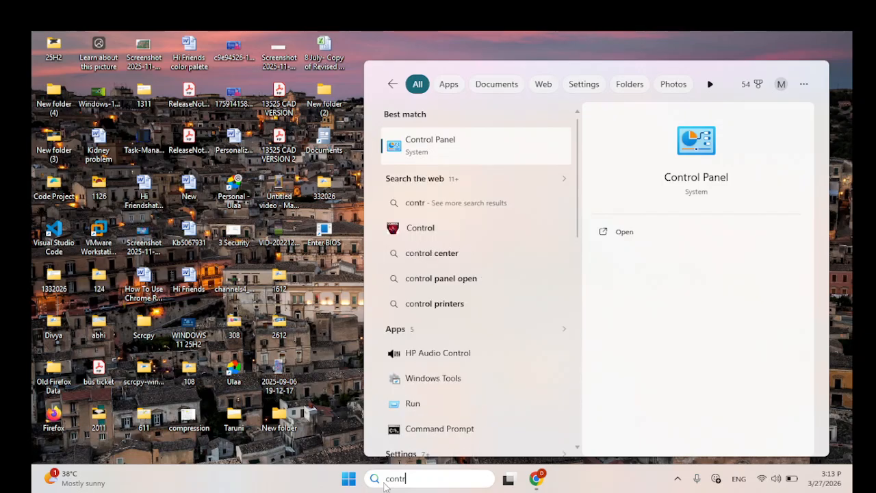
key(Return)
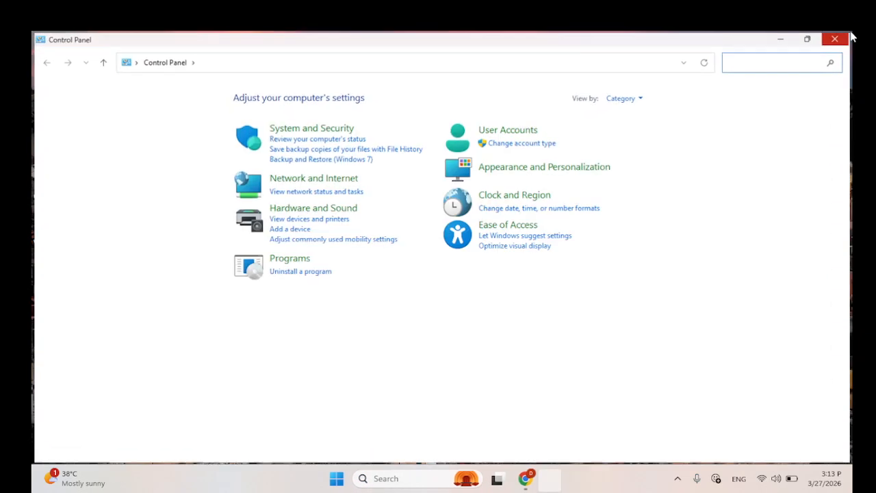
click(847, 38)
Step: Find and open Control Panel, and go to the power button behaviour settings in Power Options under System and Security
click(430, 483)
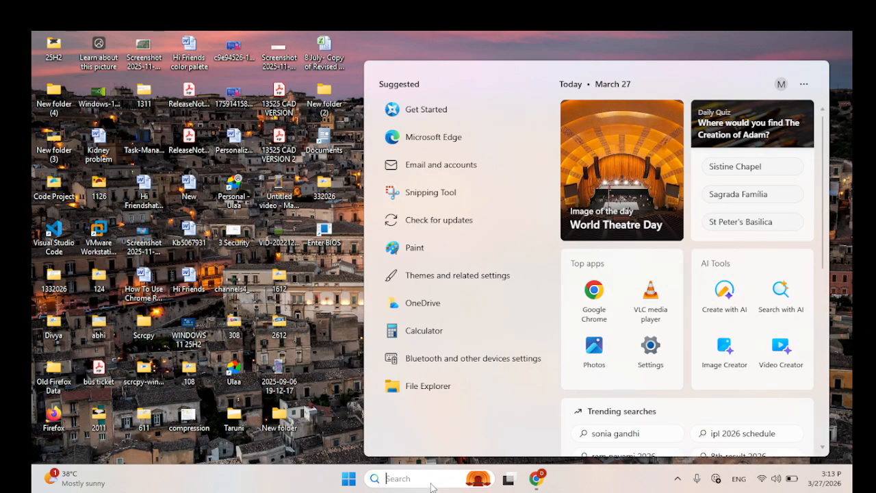
text(control)
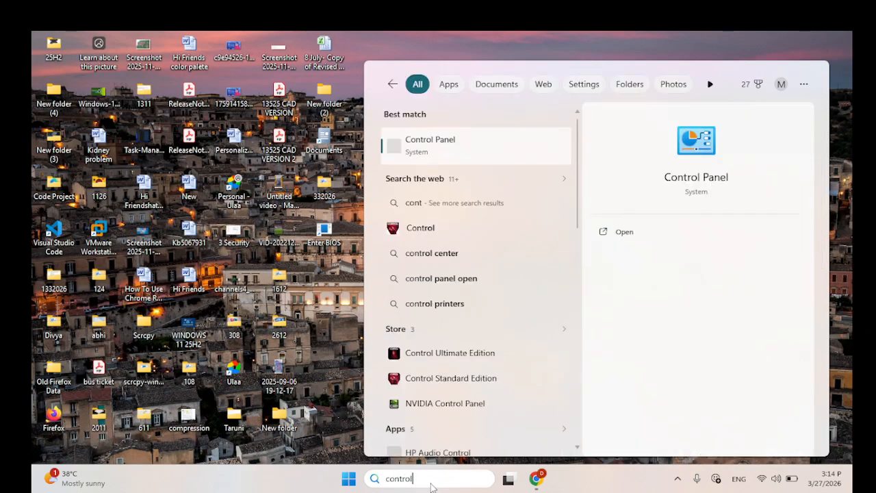
click(429, 161)
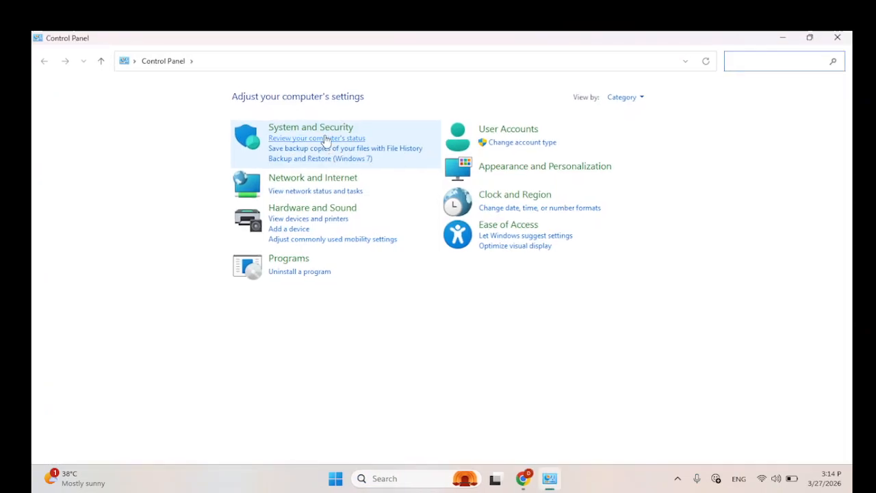
click(322, 132)
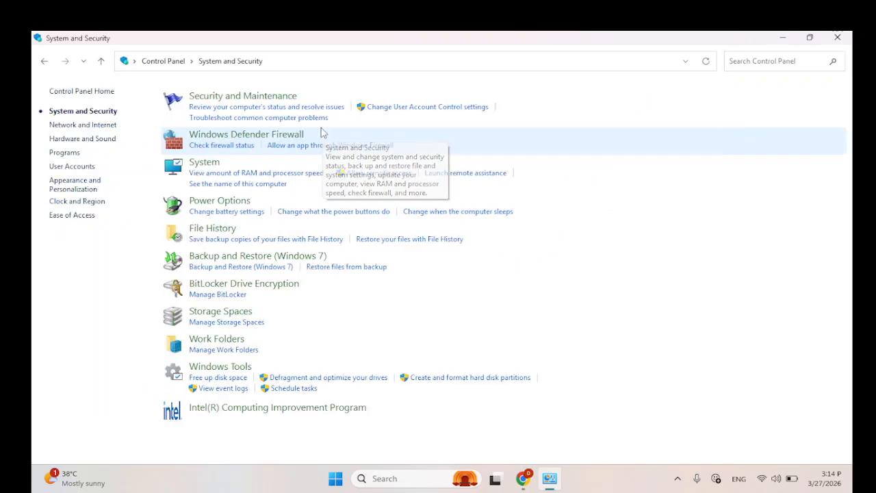
click(237, 202)
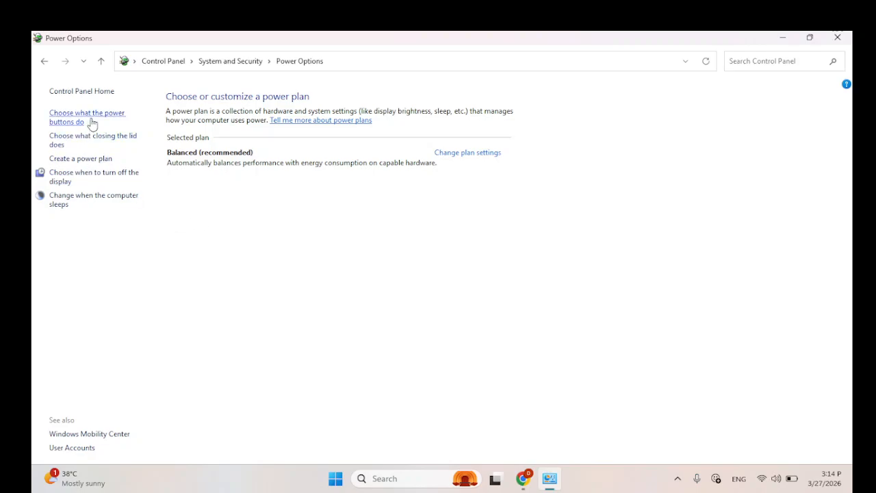
click(92, 122)
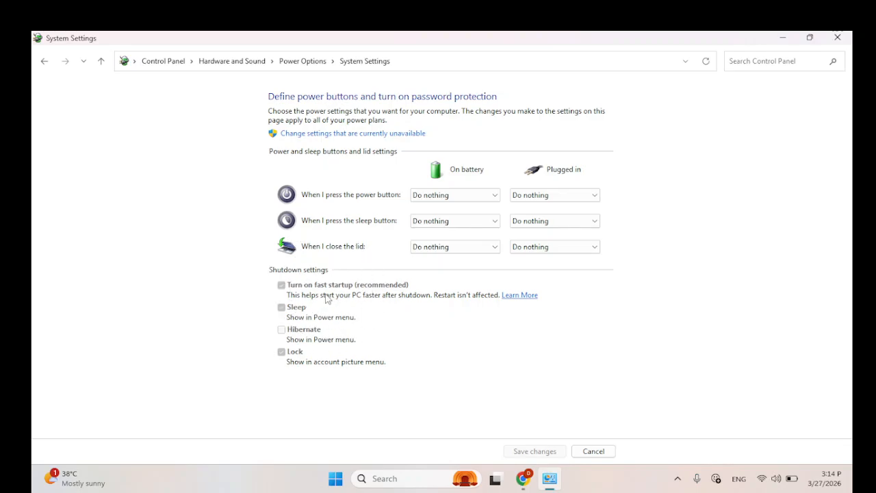
Step: Make the currently unavailable shutdown settings editable
click(282, 290)
click(281, 309)
click(354, 136)
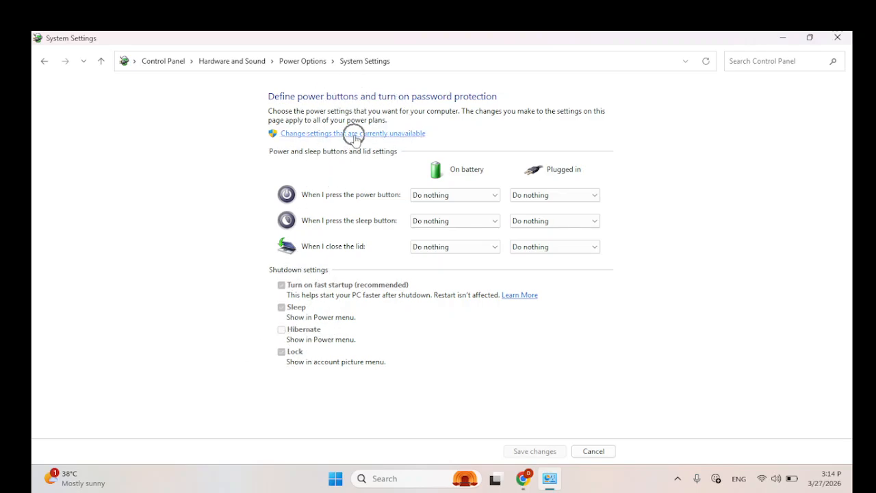
click(354, 137)
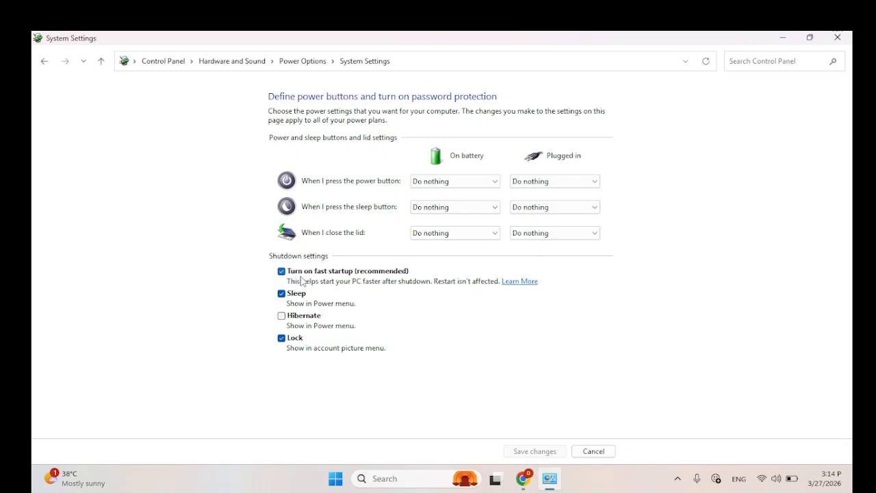
Step: Turn off fast startup in the shutdown settings and save the changes
click(336, 283)
click(282, 272)
key(ctrl)
click(281, 272)
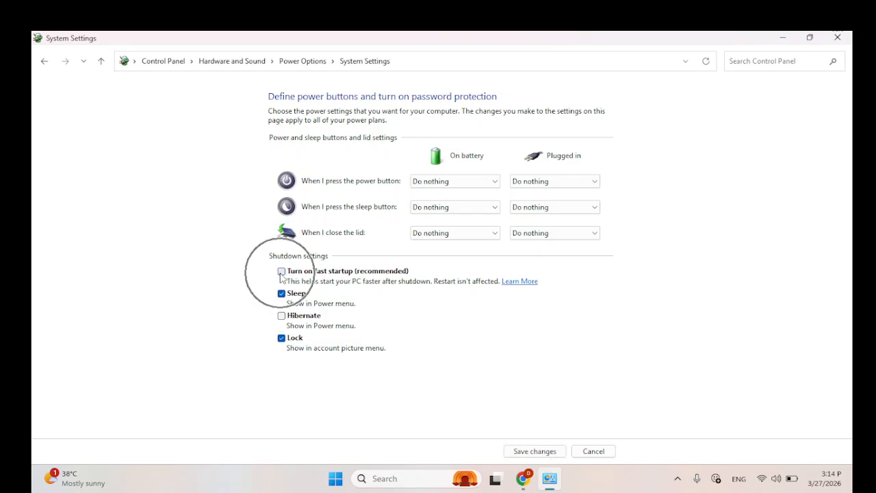
click(518, 451)
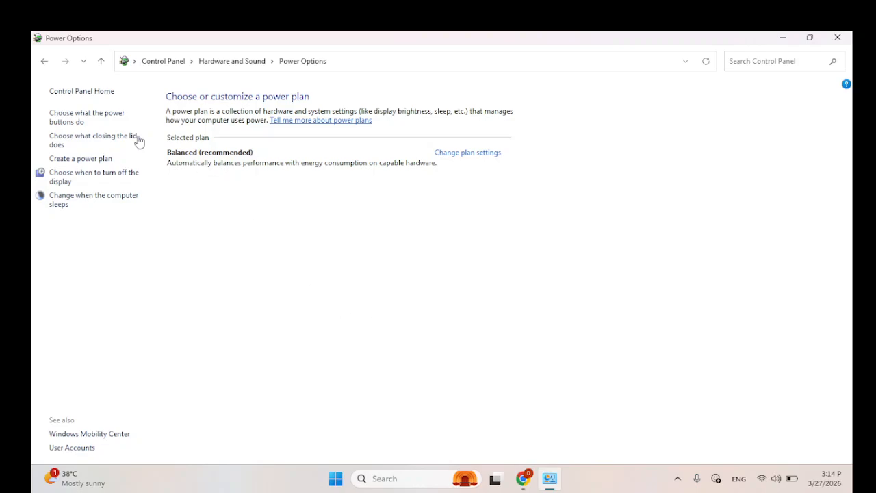
Step: Reopen the power button settings from Power Options and unlock the currently unavailable options
click(96, 120)
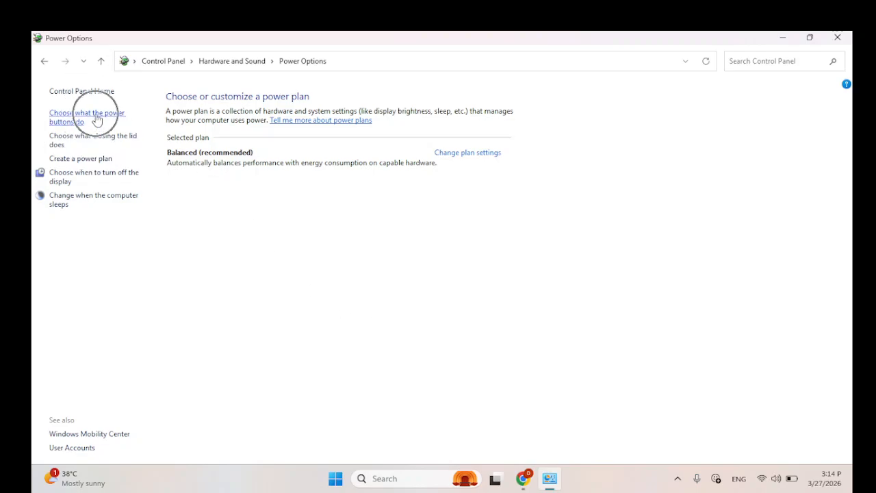
key(ctrl)
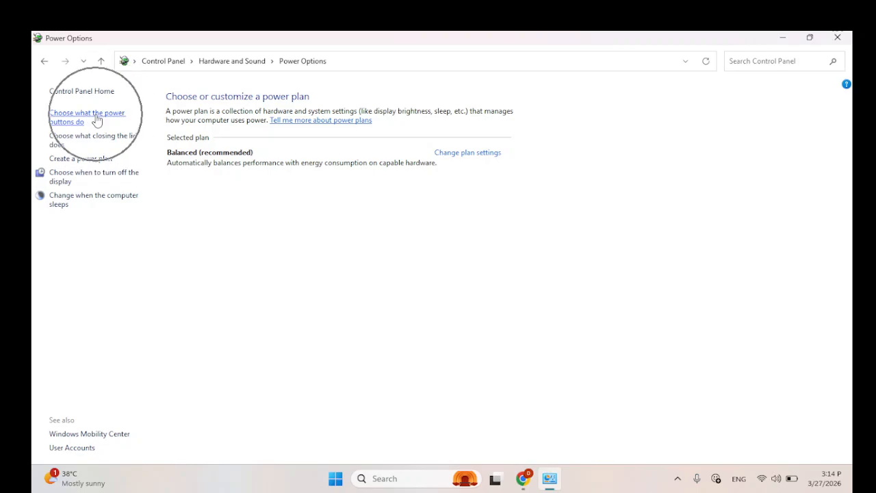
click(96, 119)
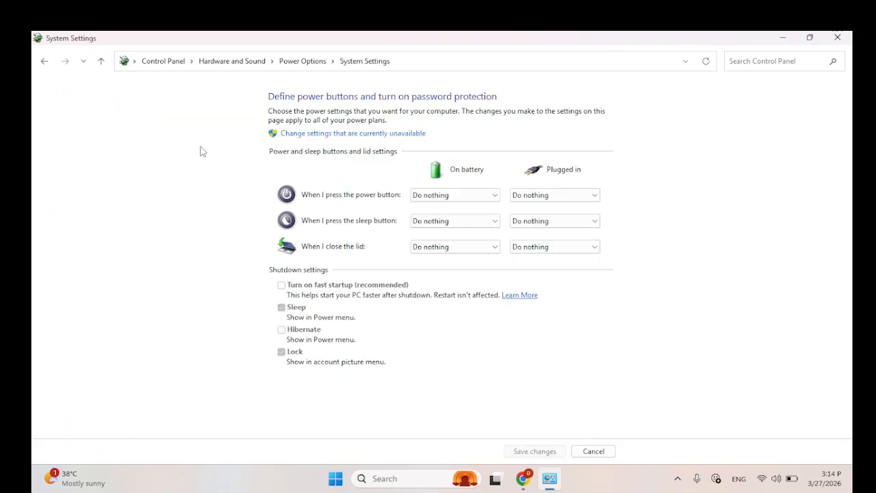
key(ctrl)
key(ctrl)
click(342, 134)
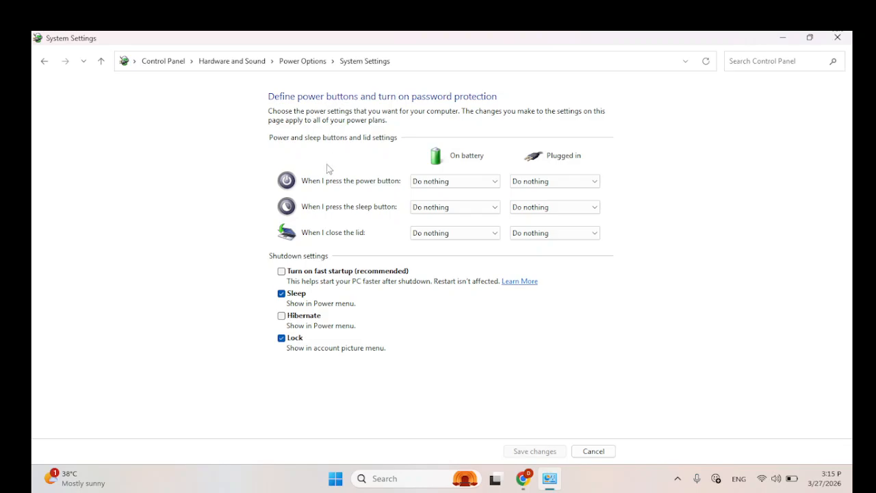
Step: Turn on fast startup, save the changes and close Control Panel
key(ctrl)
click(281, 272)
key(ctrl)
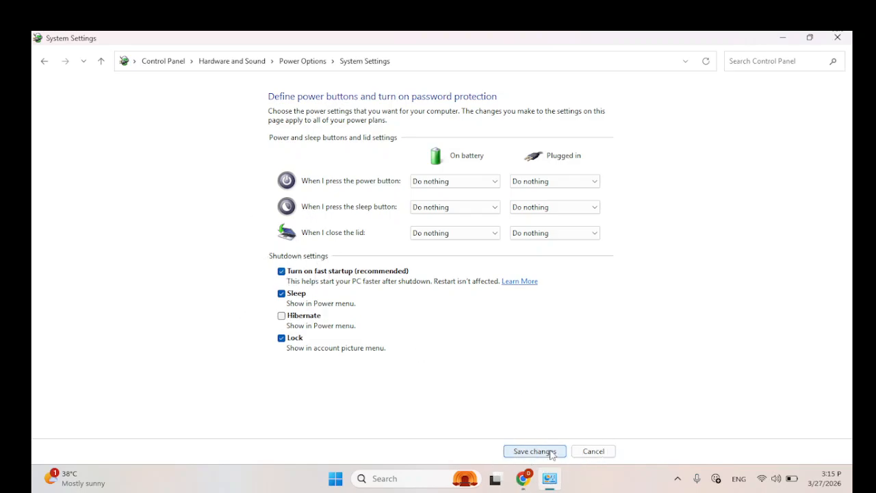
click(535, 451)
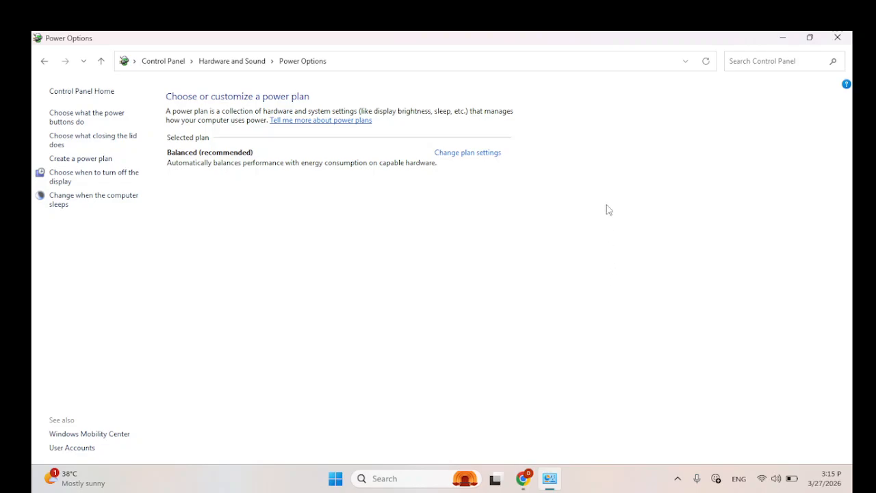
key(ctrl)
click(846, 40)
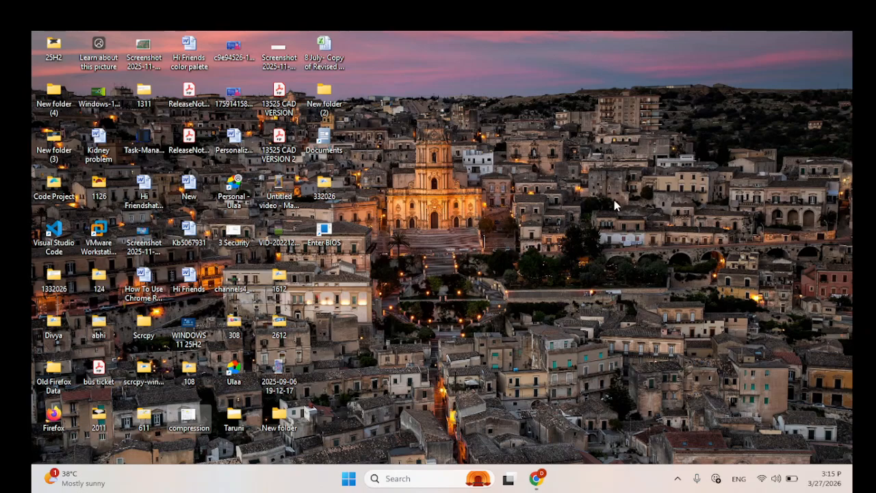
Step: Open the Run dialog and enter the command gpedit.msc
key(super+r)
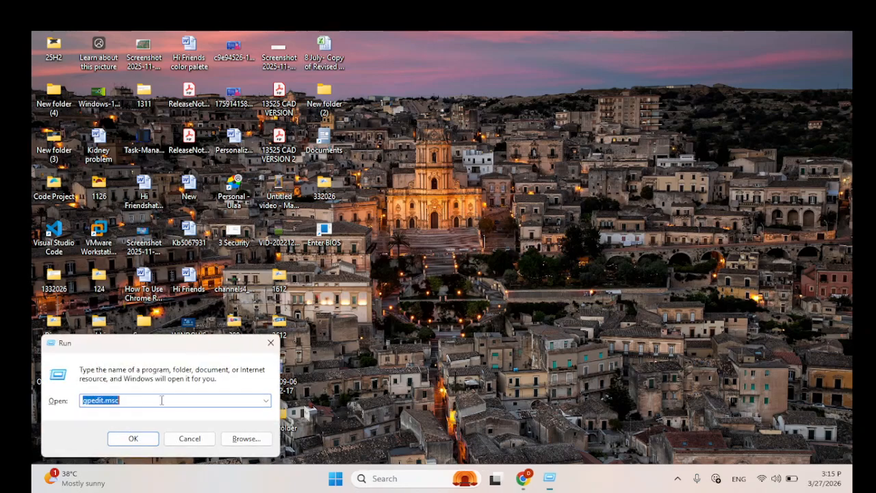
click(122, 401)
double_click(121, 401)
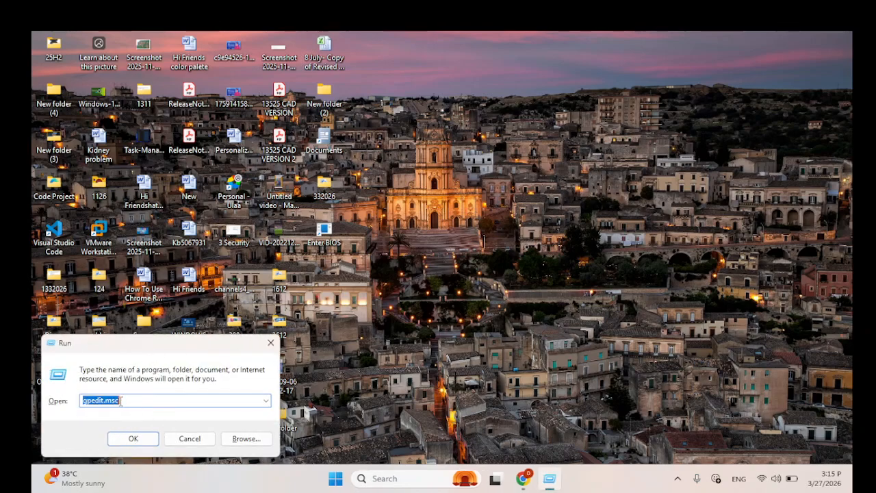
key(BackSpace)
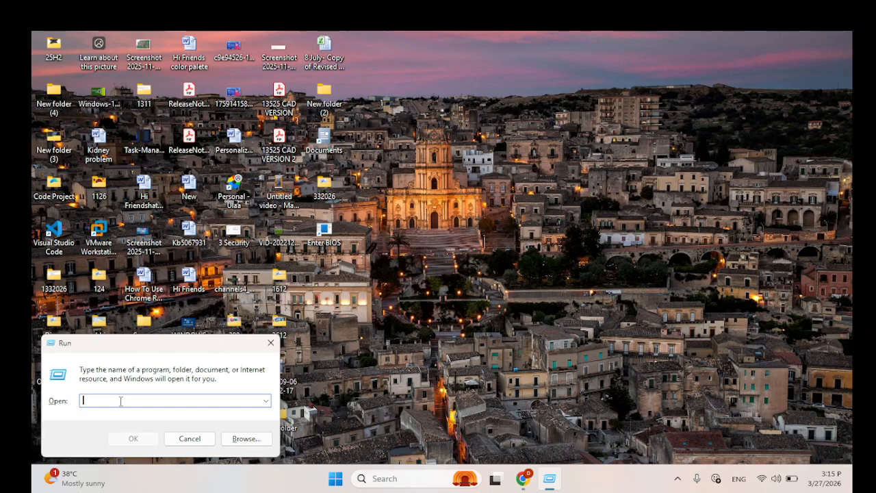
text(gpedit)
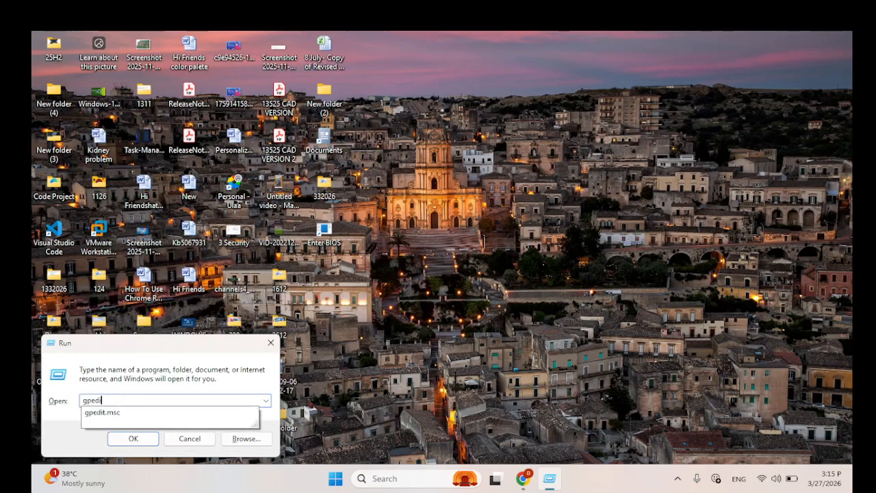
text(.ms)
text(c)
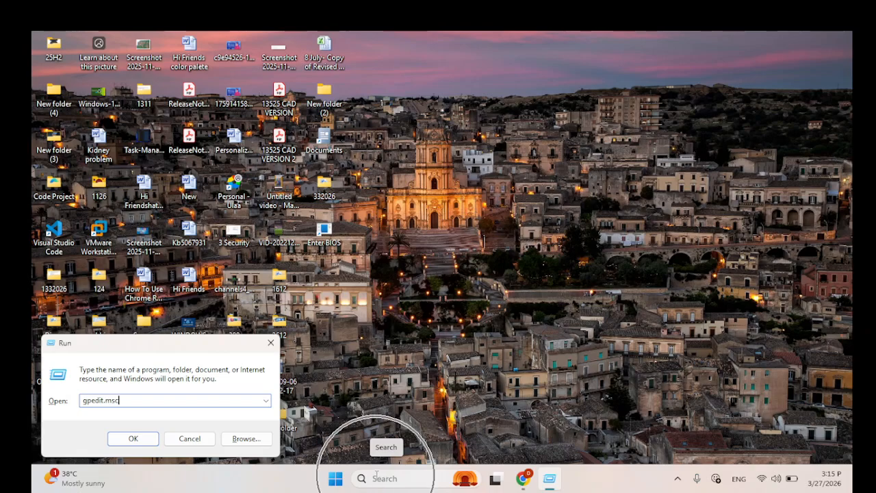
click(376, 477)
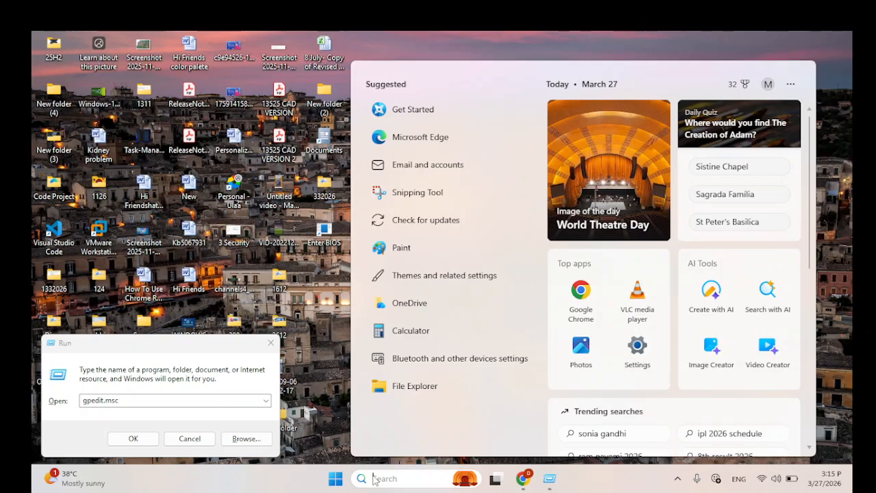
text(edit gro)
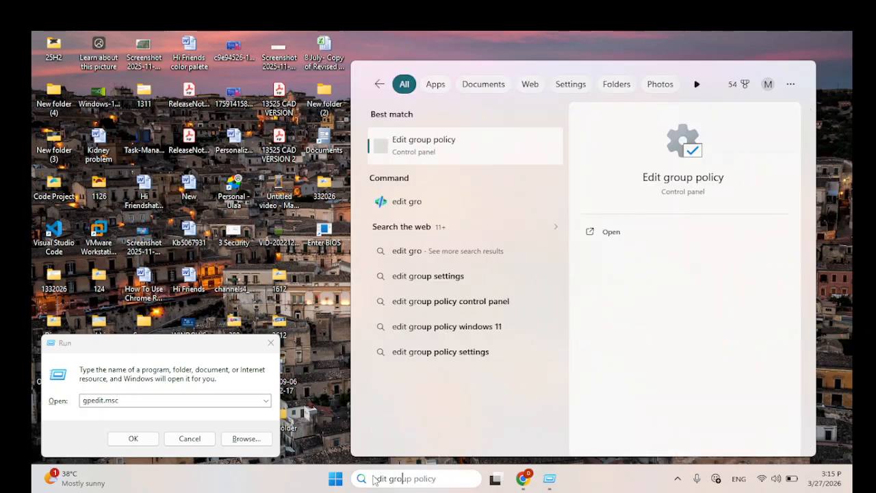
text(up)
click(429, 156)
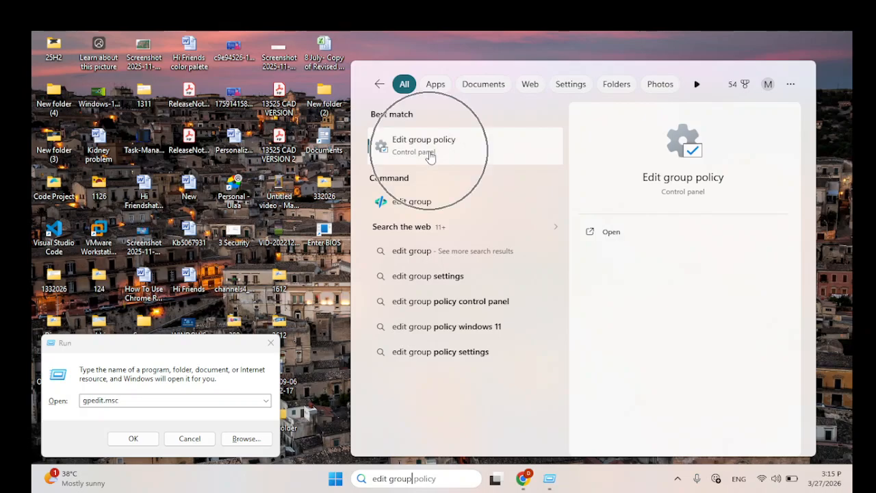
key(ctrl)
key(ctrl)
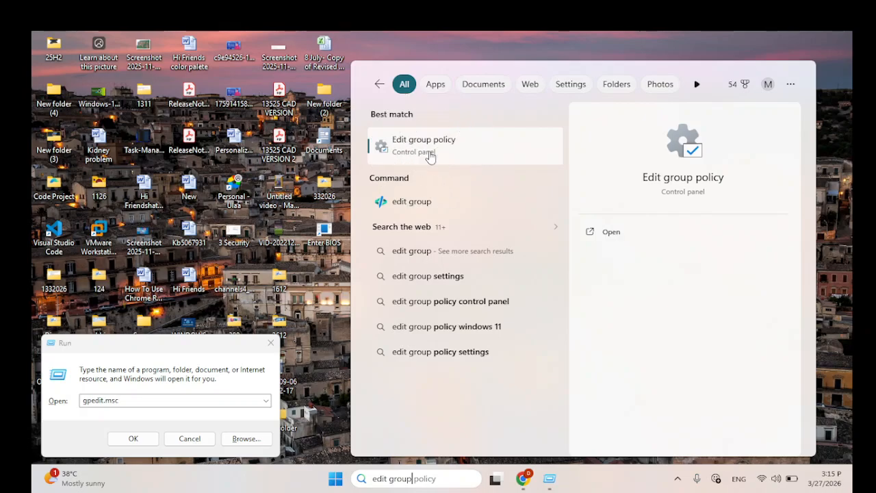
key(ctrl)
key(ctrl)
key(ctrl)
key(ctrl)
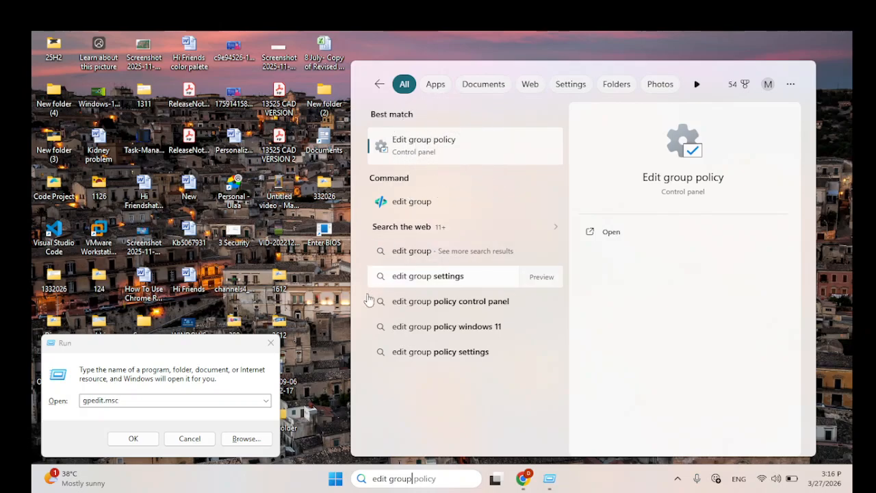
click(333, 299)
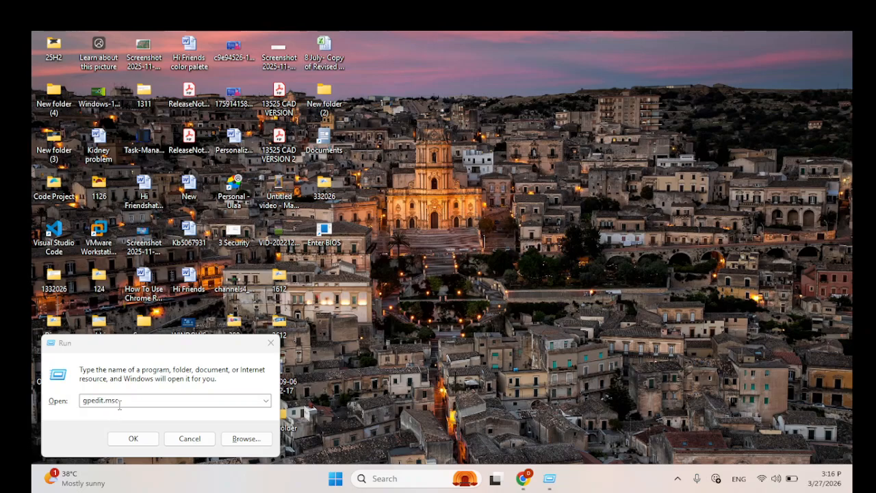
Step: Launch the Local Group Policy Editor with the entered command, maximize it and widen its console tree to show full folder names
key(ctrl)
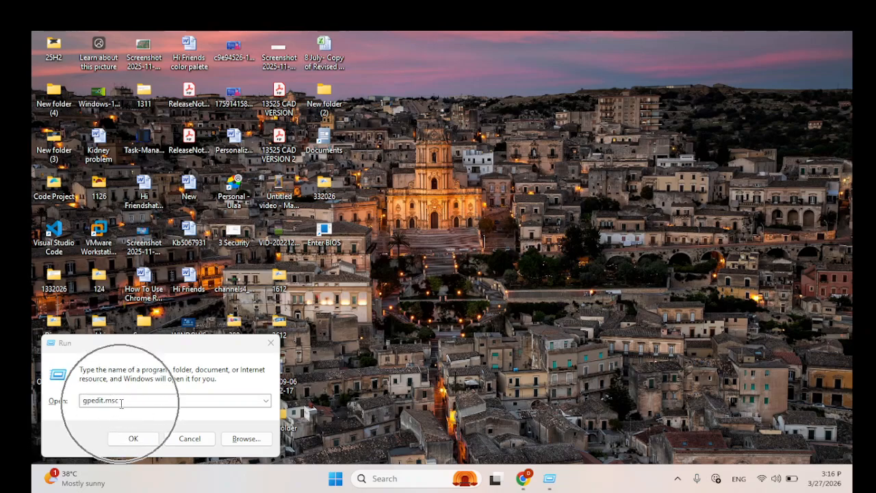
key(ctrl)
click(132, 441)
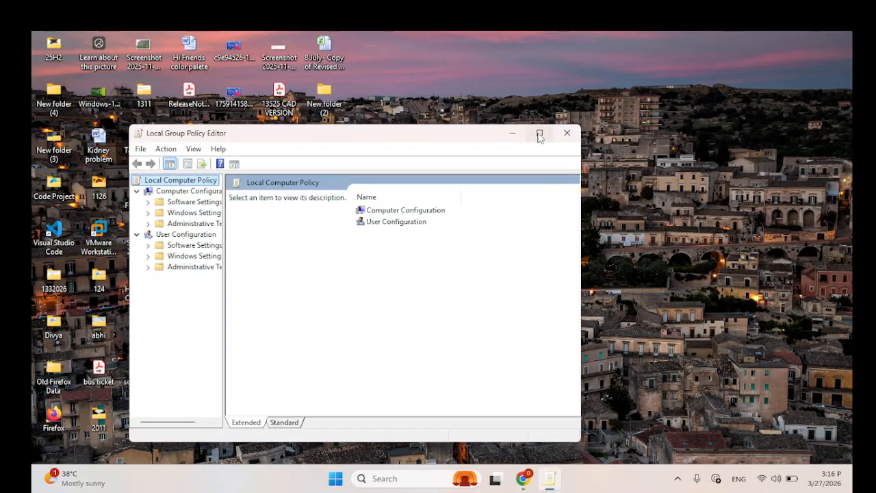
click(538, 133)
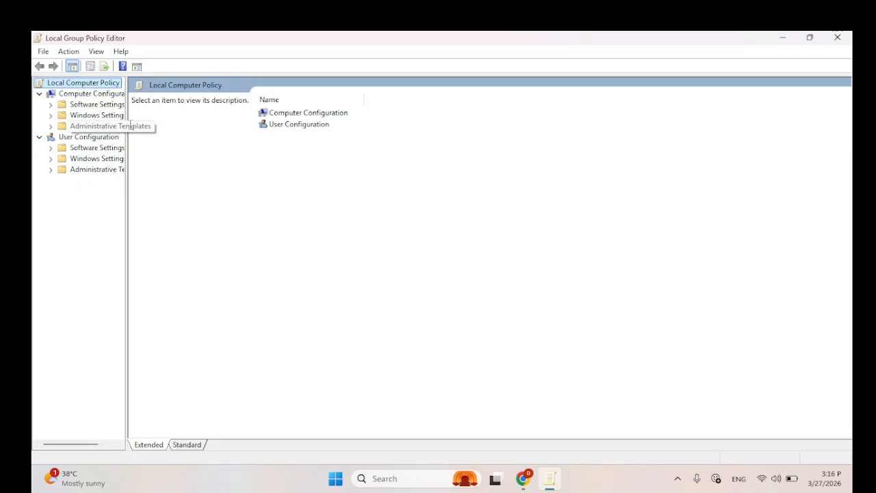
drag(127, 146, 221, 151)
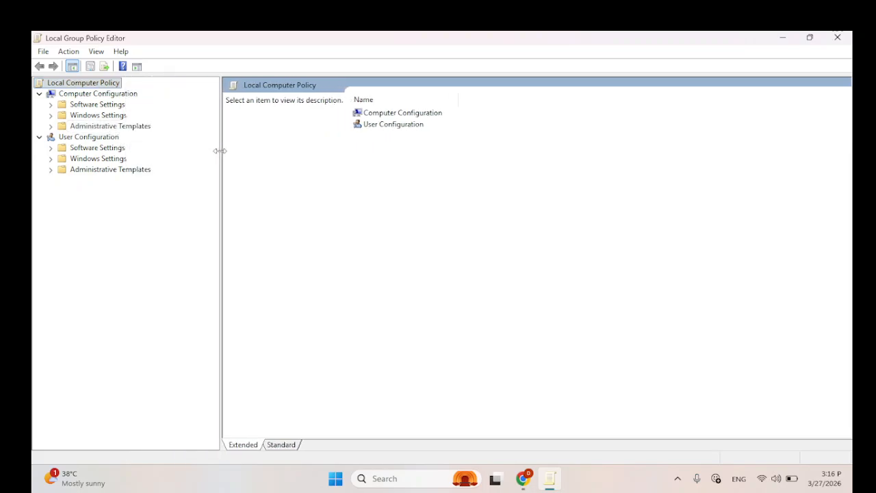
Step: Open the Shutdown policy folder under Computer Configuration > Administrative Templates > System
click(86, 97)
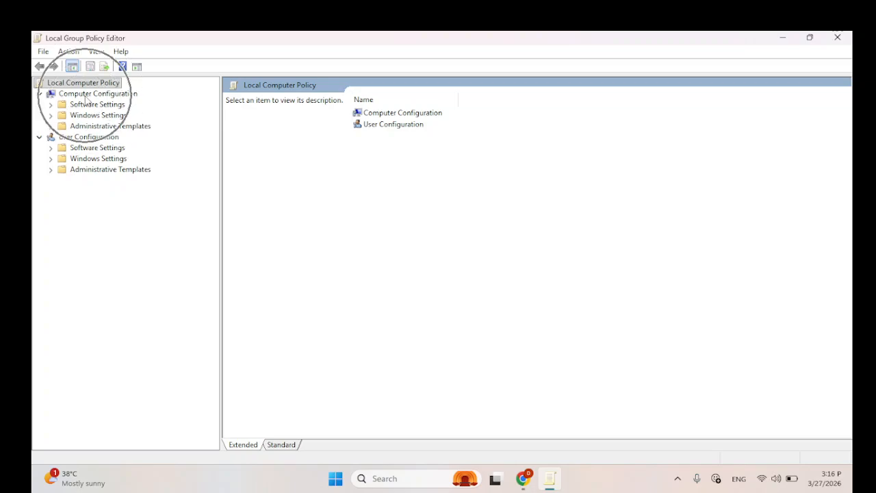
click(86, 96)
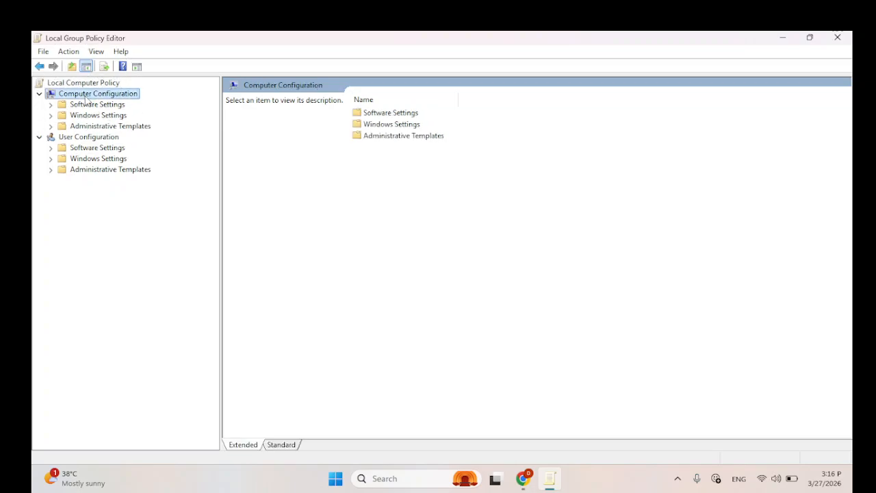
click(99, 127)
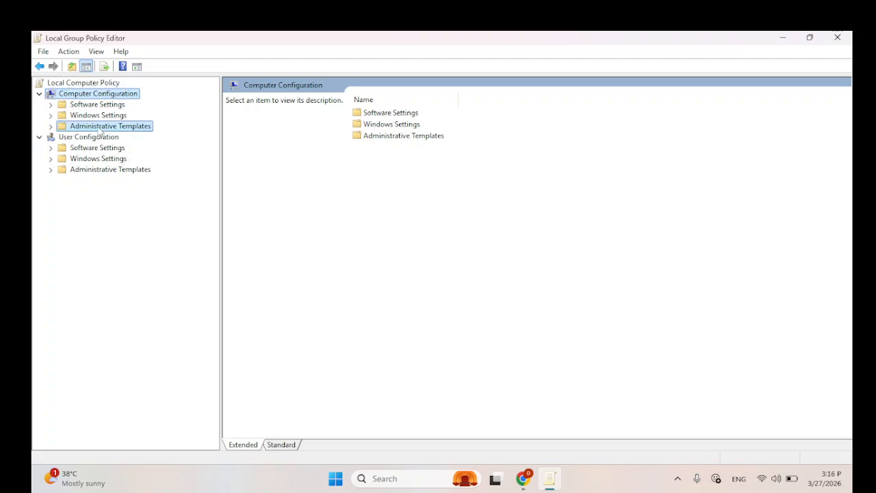
click(51, 127)
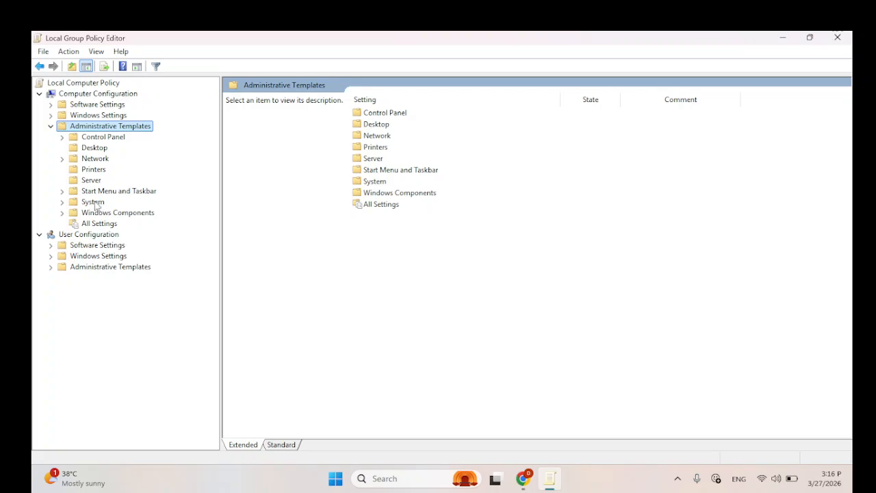
click(93, 202)
double_click(71, 204)
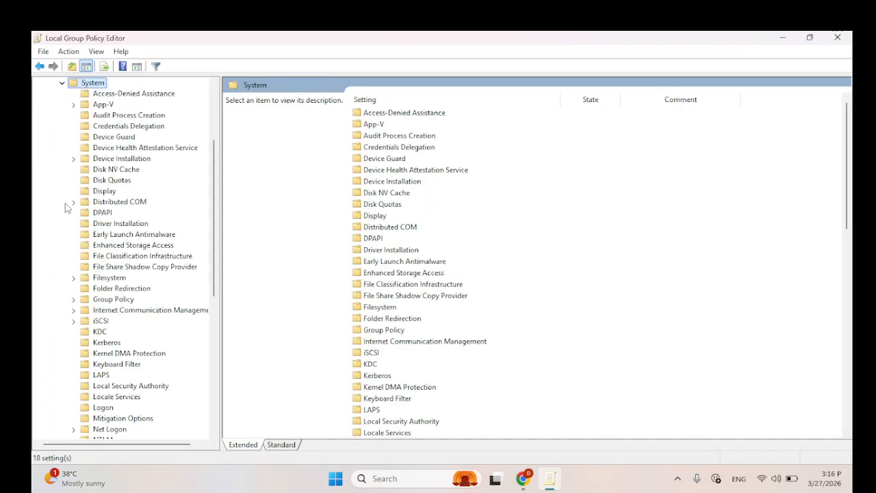
scroll(130, 245, down, 6)
scroll(128, 245, down, 2)
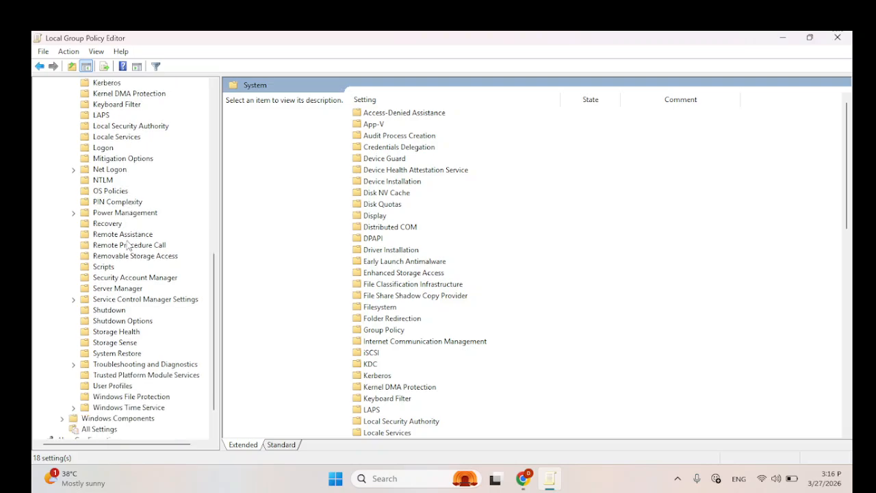
click(108, 310)
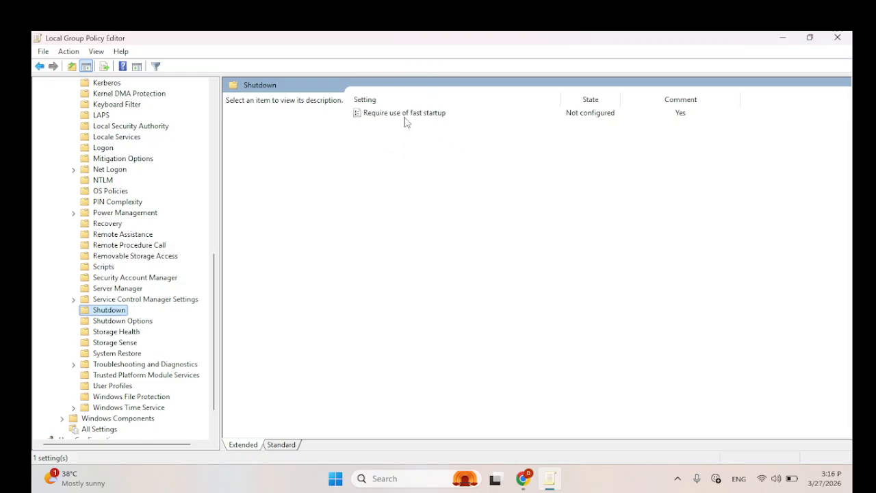
Step: Set the "Require use of fast startup" policy to Enabled, apply it and close the Local Group Policy Editor
click(410, 120)
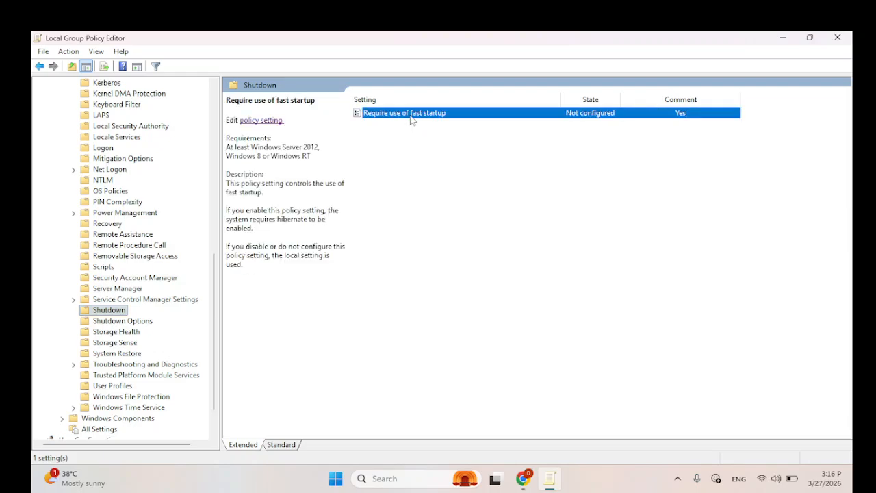
double_click(412, 121)
drag(342, 121, 495, 88)
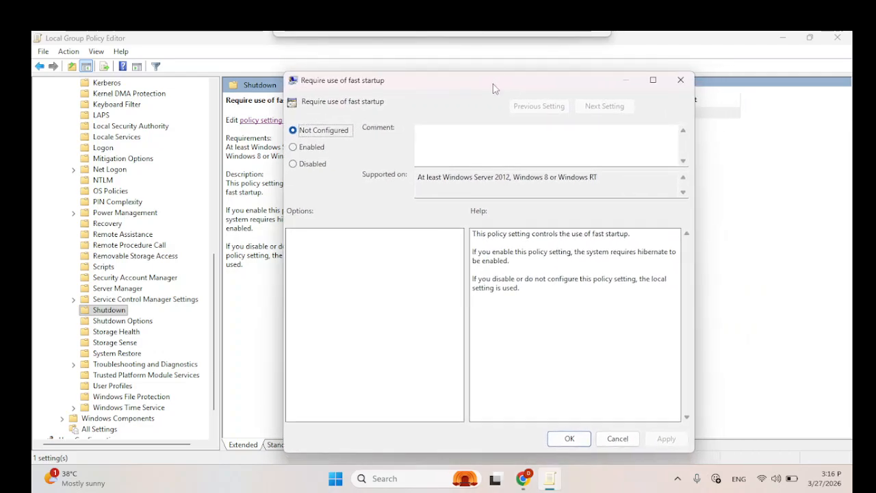
click(294, 150)
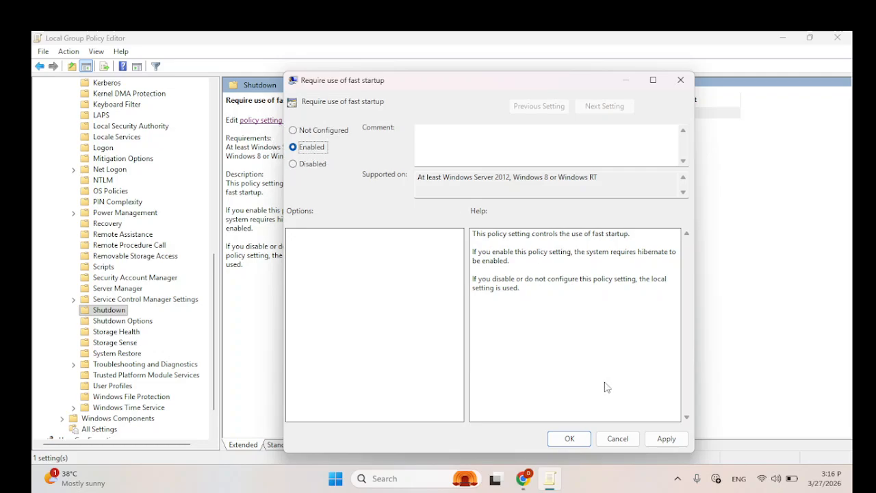
click(670, 444)
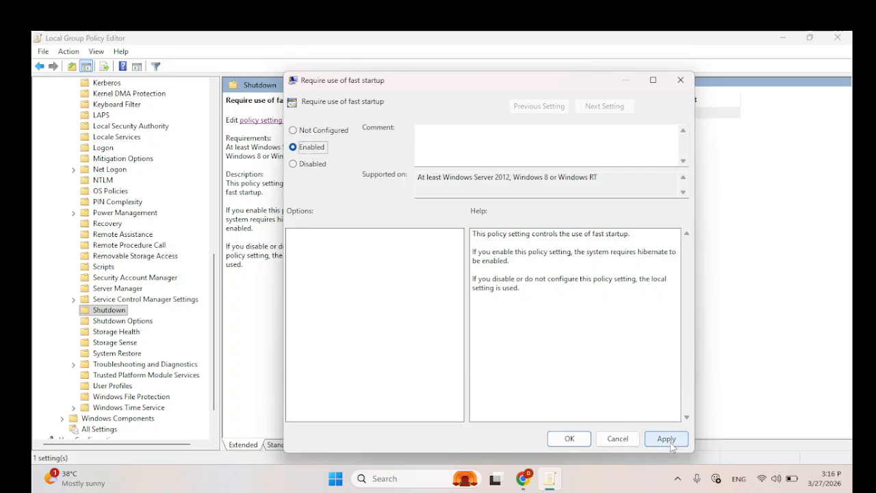
click(568, 440)
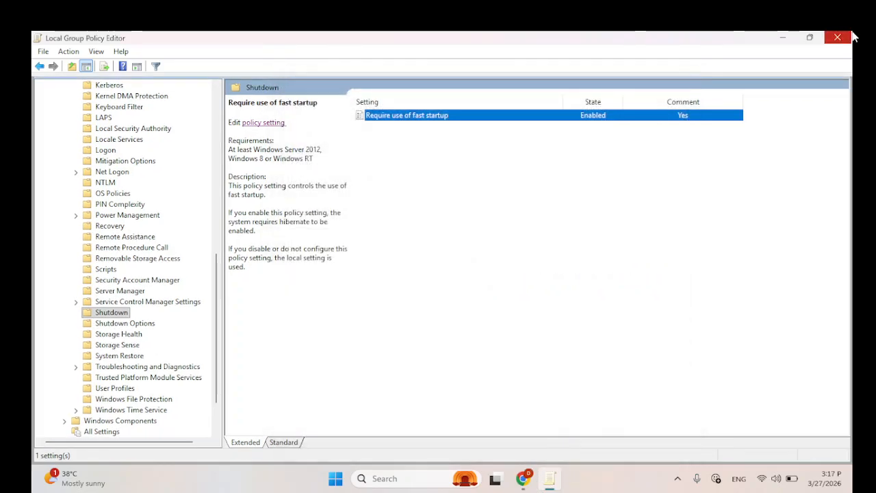
click(847, 37)
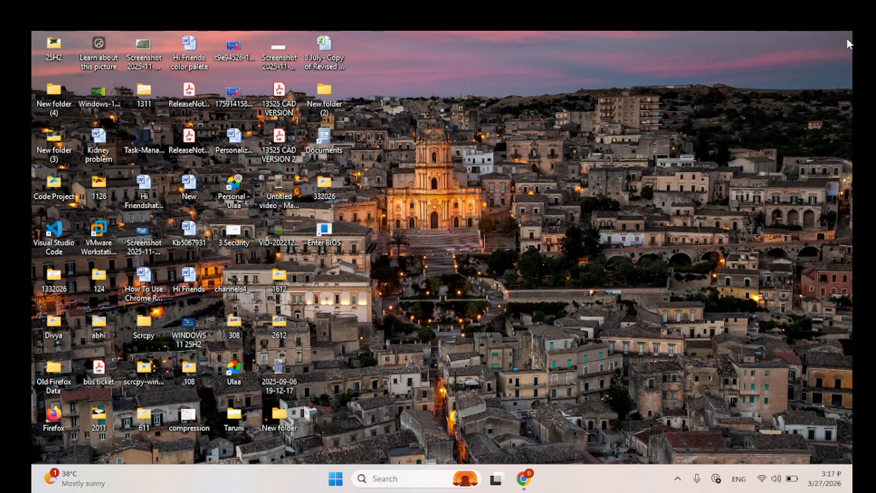
Step: Open Control Panel's power button settings through System and Security > Power Options and unlock the currently unavailable settings
click(429, 479)
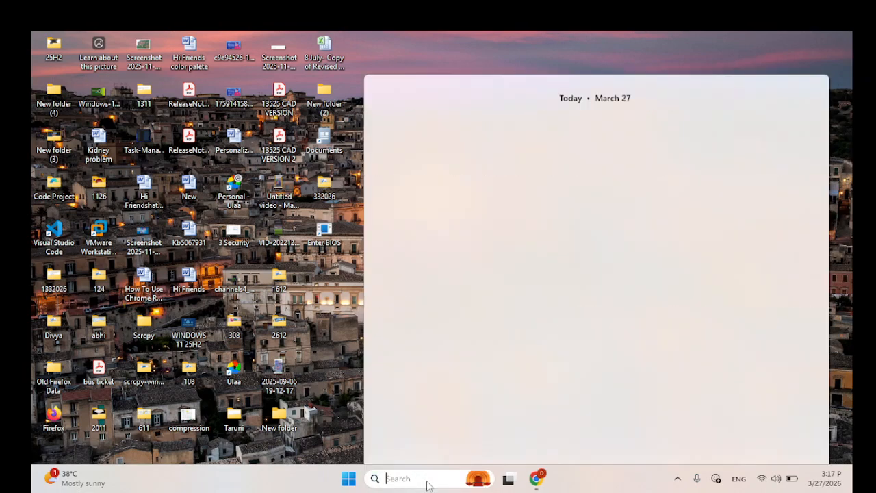
text(contt)
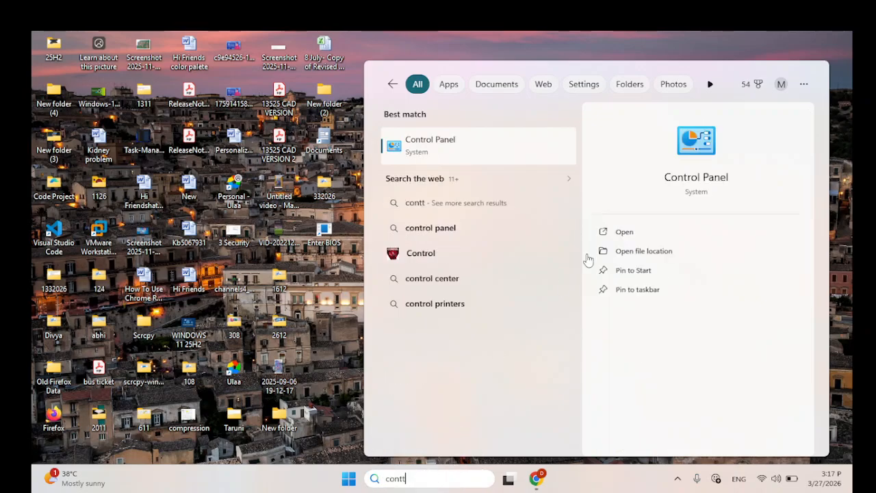
click(448, 152)
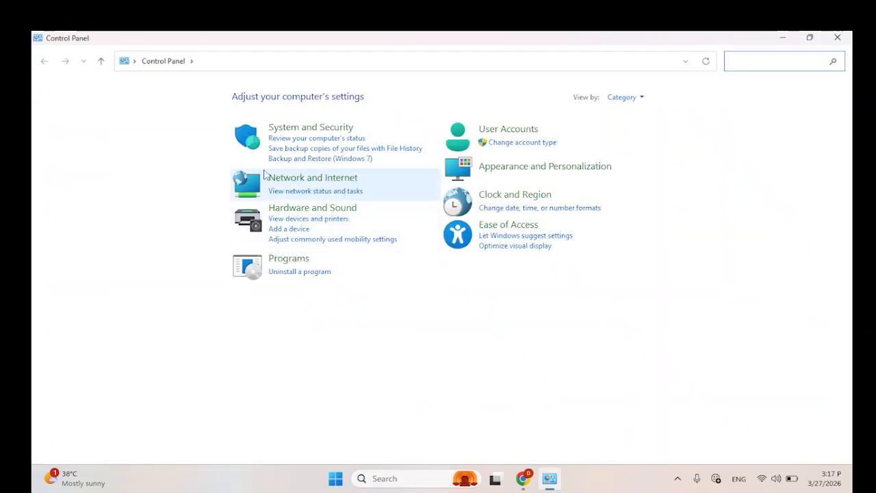
click(313, 130)
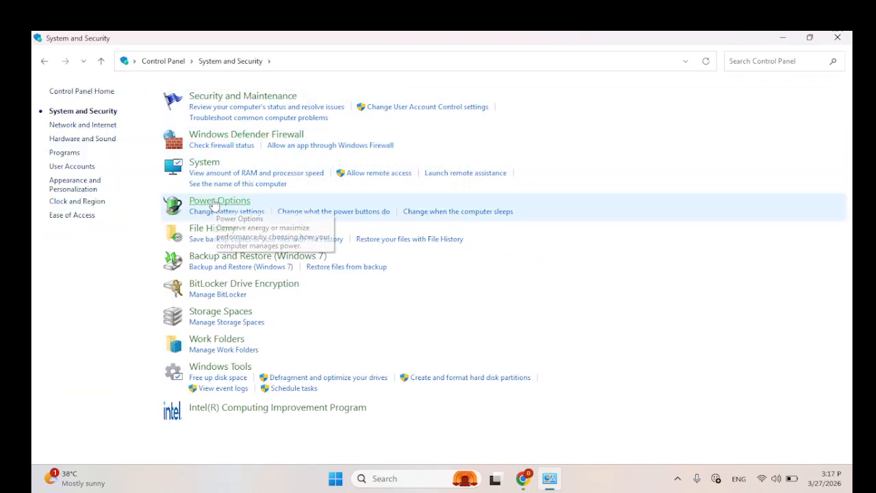
click(213, 202)
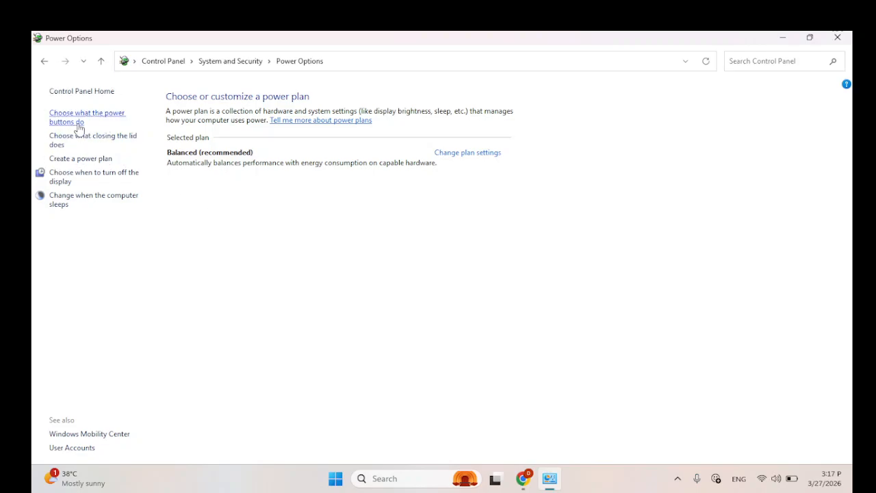
click(77, 123)
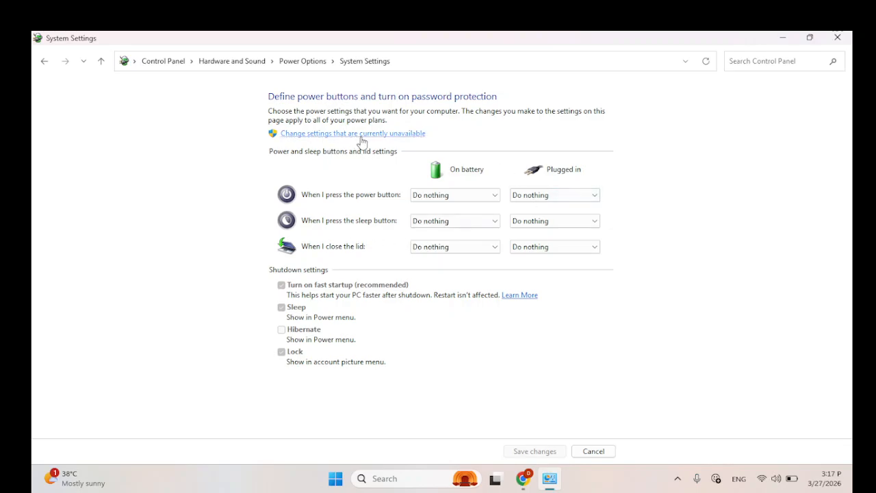
click(384, 133)
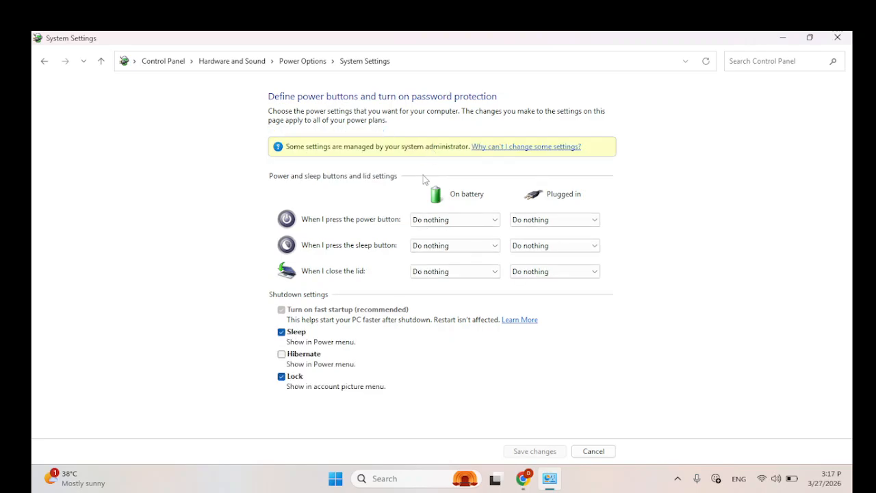
Step: Check whether the "Turn on fast startup" shutdown setting can be toggled under the enforced policy, and close the System Settings window
click(318, 314)
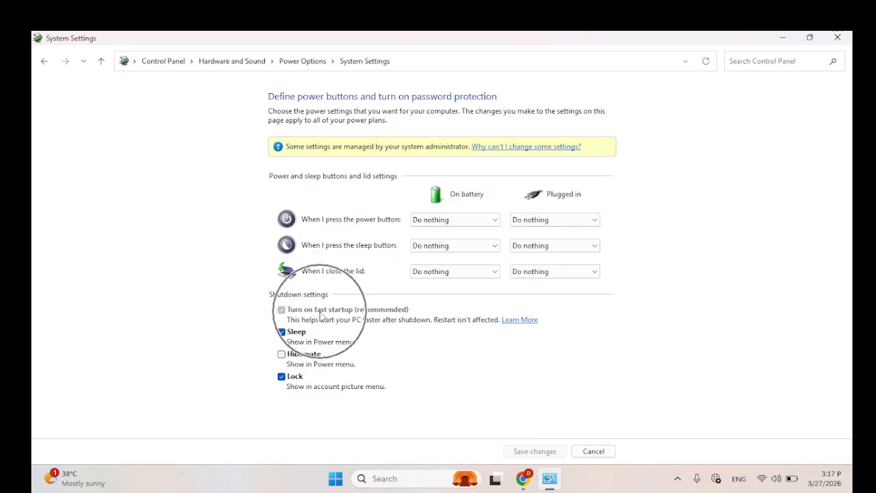
click(293, 312)
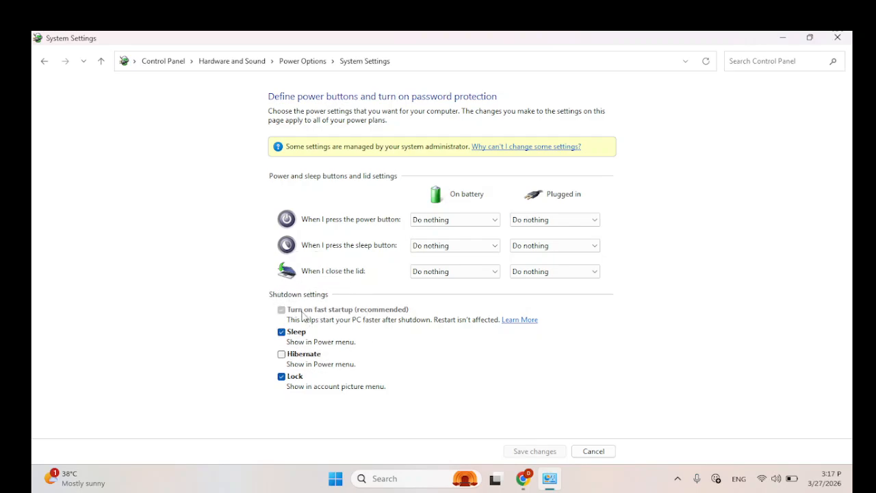
click(306, 312)
click(297, 312)
click(305, 316)
click(304, 315)
click(319, 314)
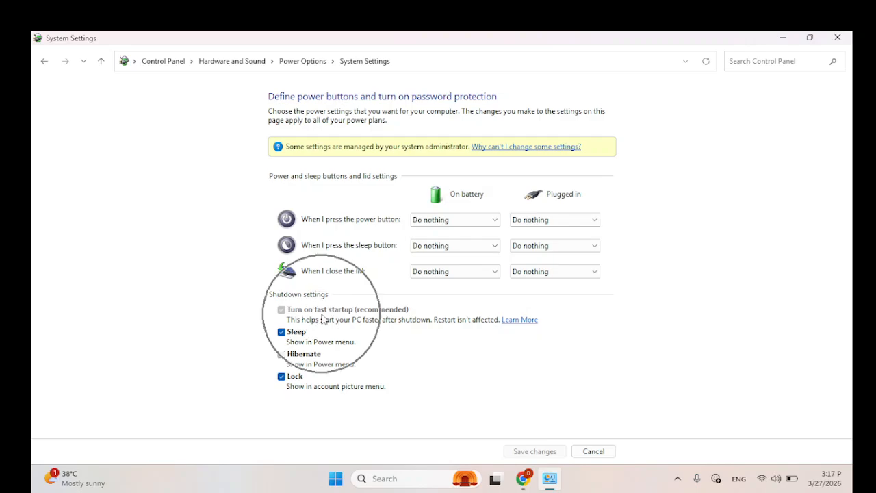
click(352, 155)
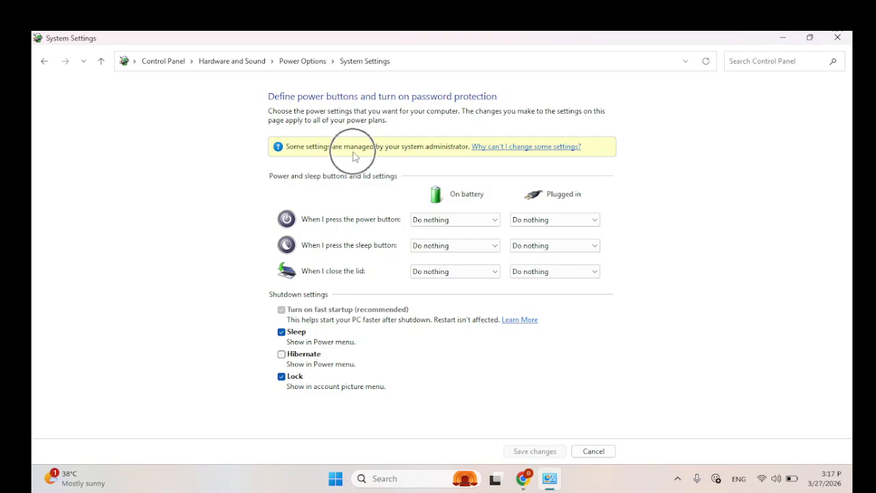
click(450, 153)
click(450, 152)
click(291, 311)
click(282, 312)
key(ctrl)
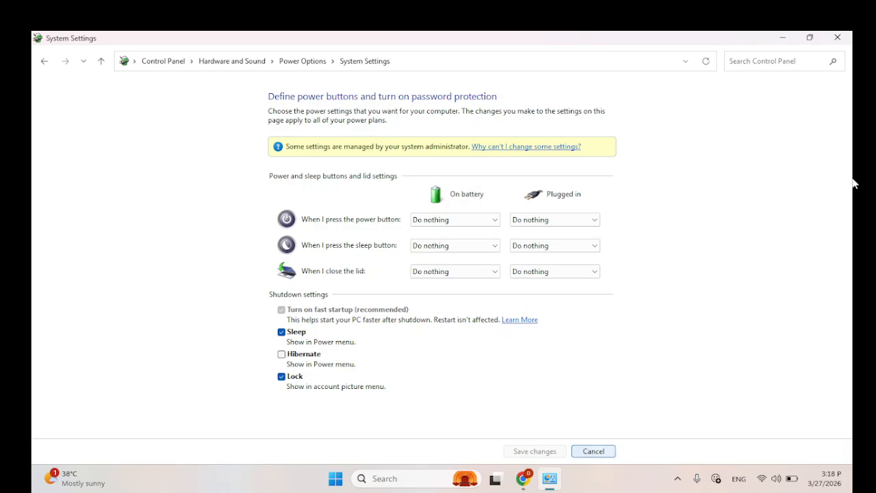
click(836, 38)
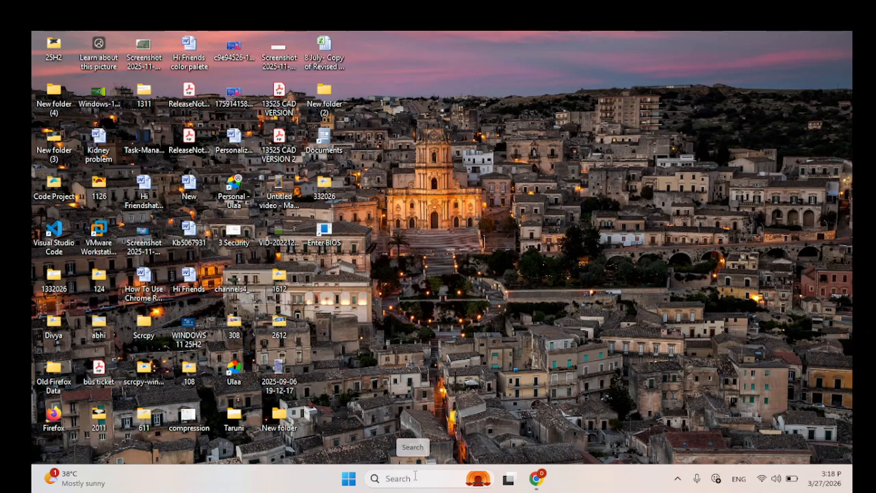
Step: Run gpedit.msc to reopen the Local Group Policy Editor and widen its console tree to show full folder names
key(super+r)
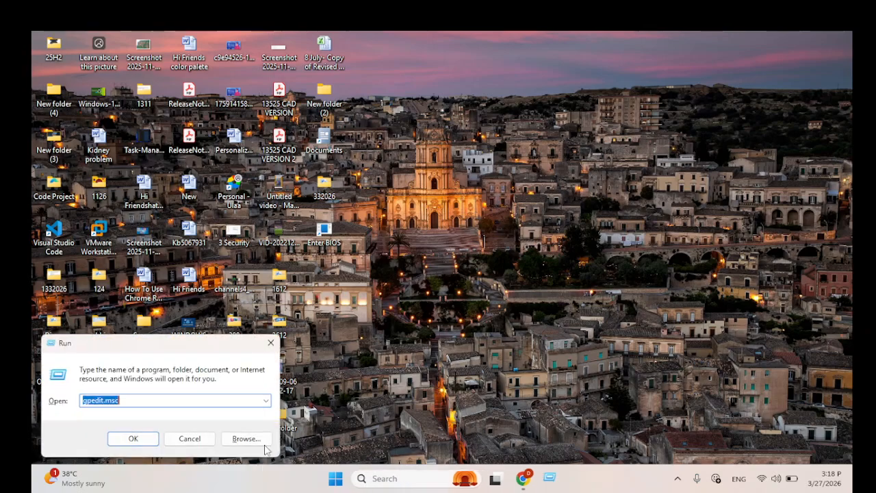
click(127, 402)
click(133, 438)
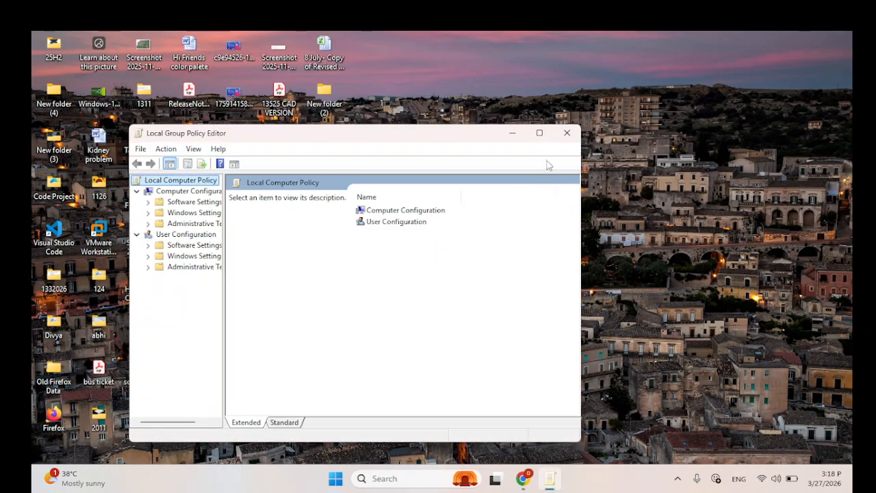
click(539, 132)
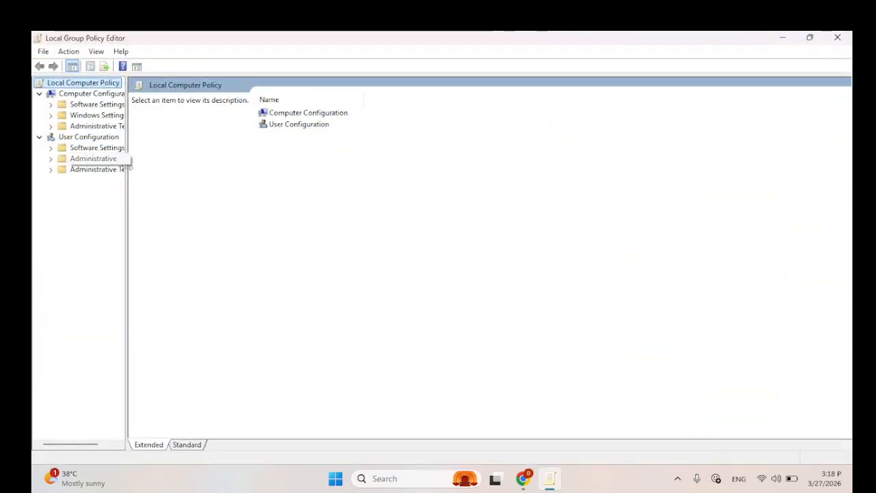
drag(128, 167, 175, 167)
Step: Select the "Require use of fast startup" policy under Computer Configuration > Administrative Templates > System > Shutdown
click(102, 96)
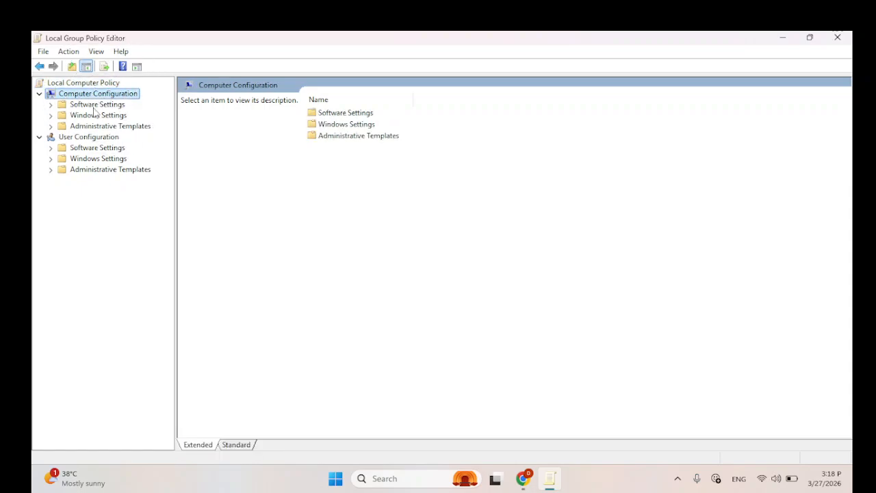
click(110, 127)
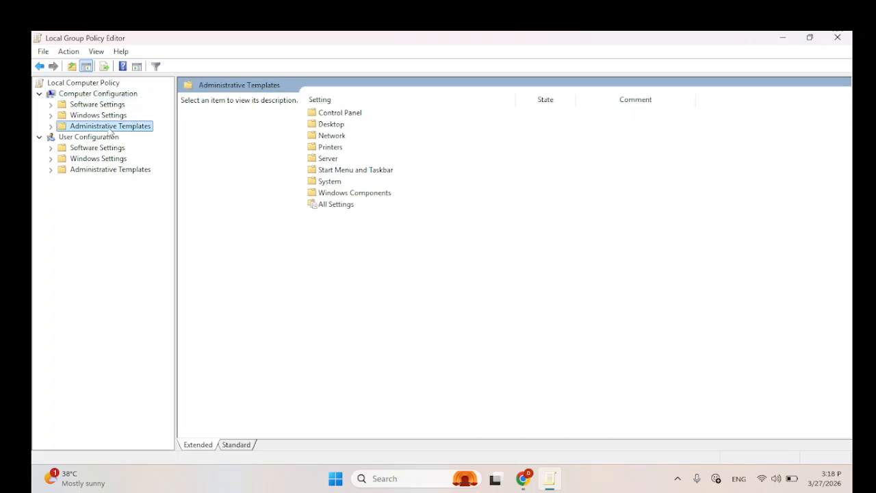
double_click(81, 130)
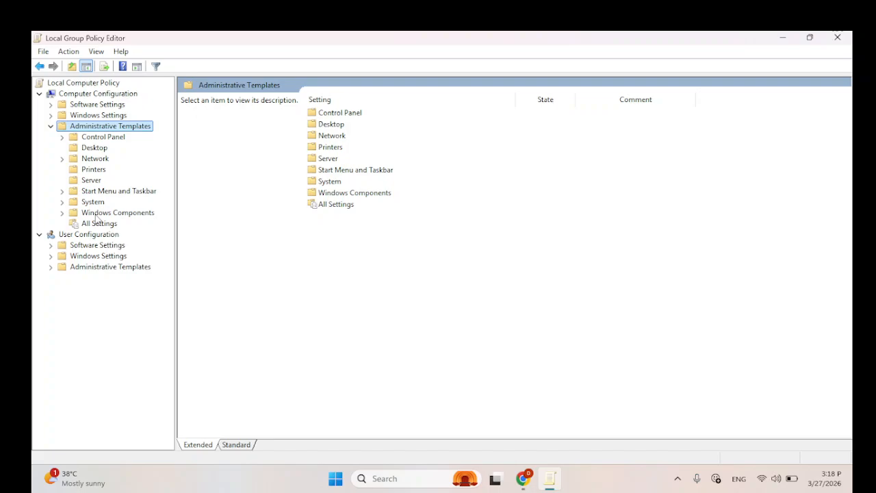
click(91, 202)
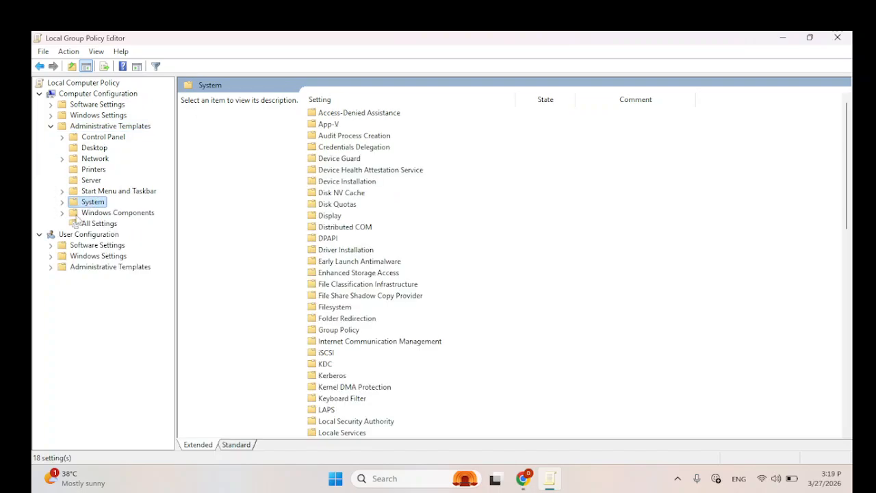
click(61, 203)
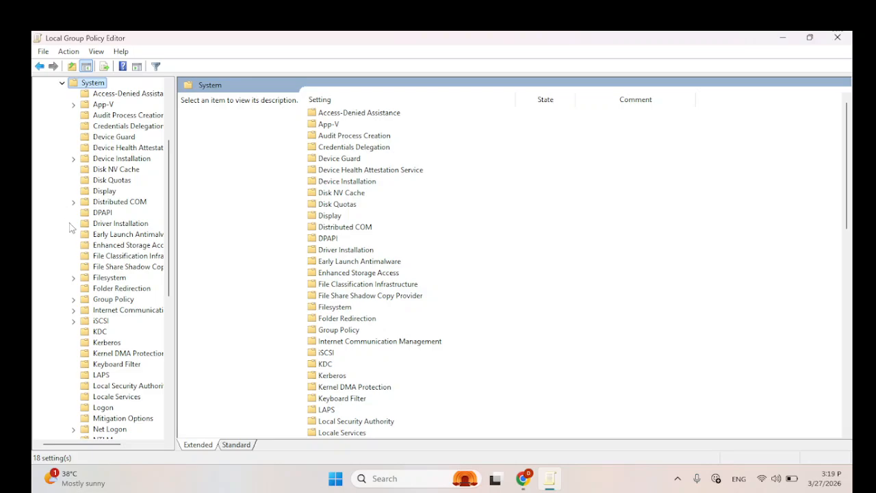
scroll(129, 322, down, 6)
scroll(129, 322, down, 2)
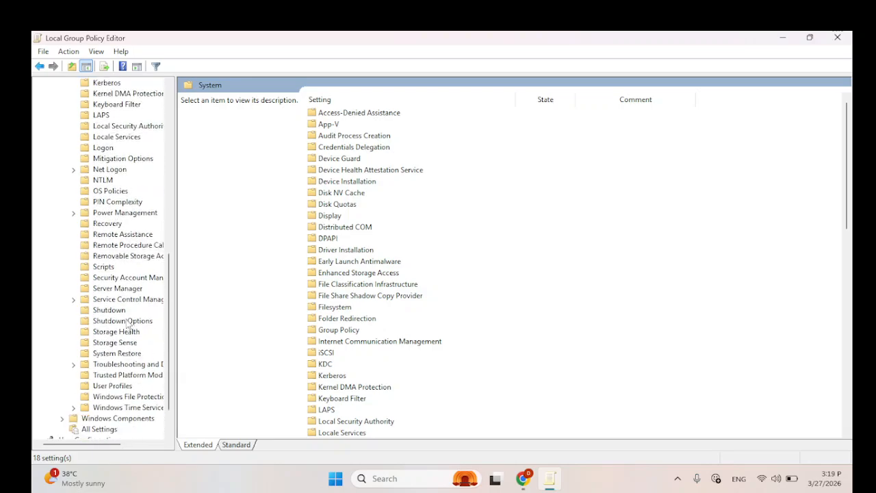
click(115, 312)
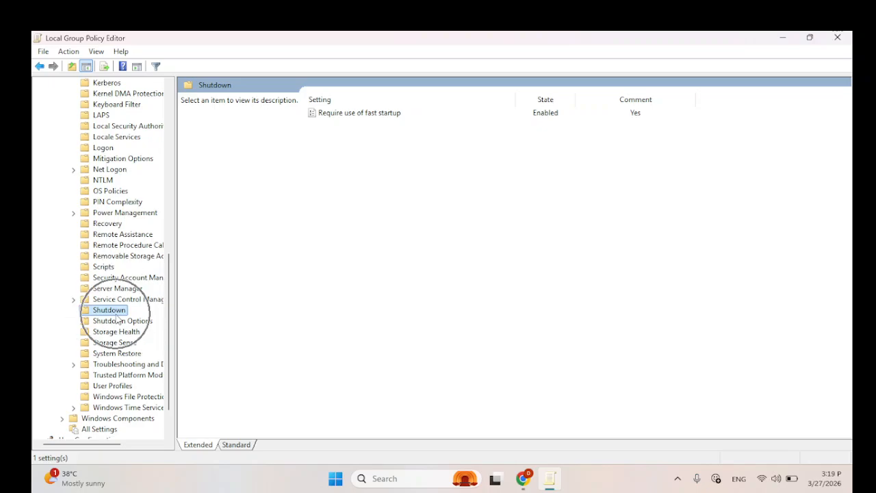
click(330, 117)
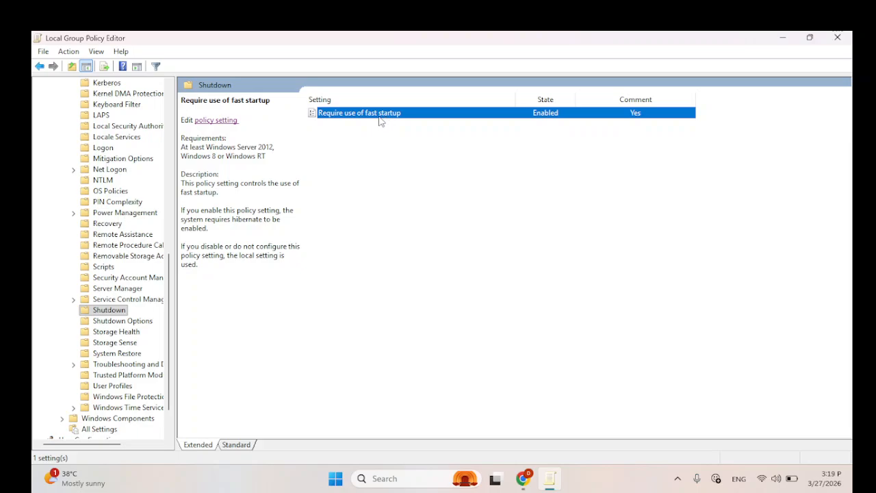
Step: Set the "Require use of fast startup" policy to Disabled, apply it, and close the Local Group Policy Editor
key(ctrl)
key(ctrl)
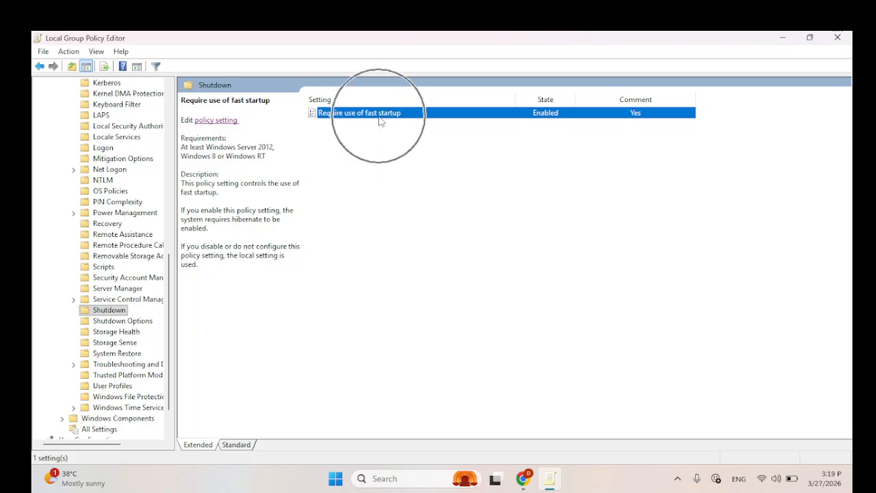
double_click(380, 121)
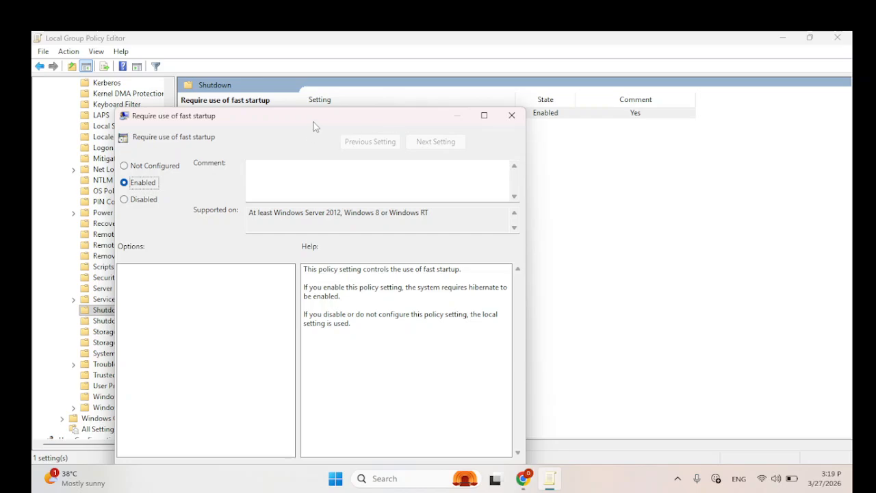
drag(314, 126, 529, 97)
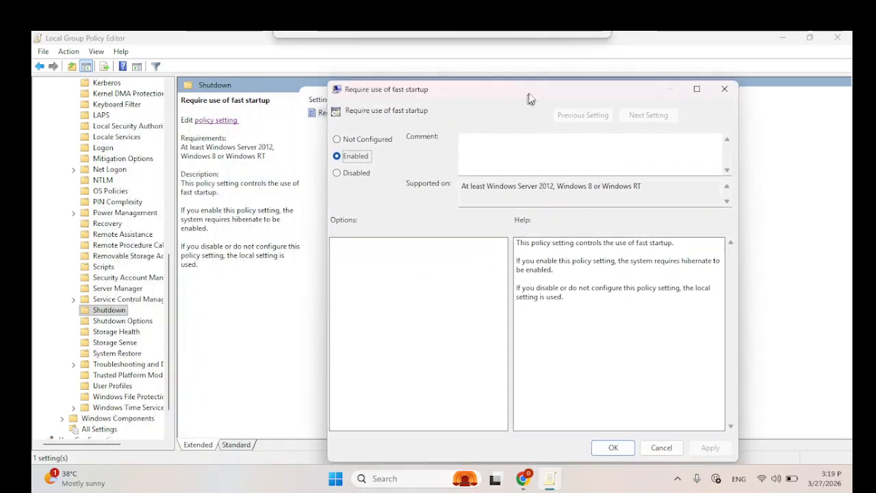
click(341, 171)
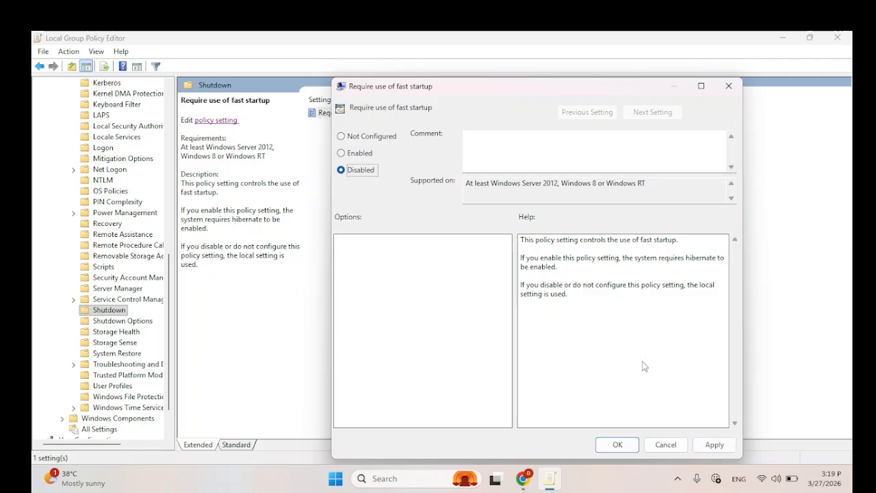
click(718, 453)
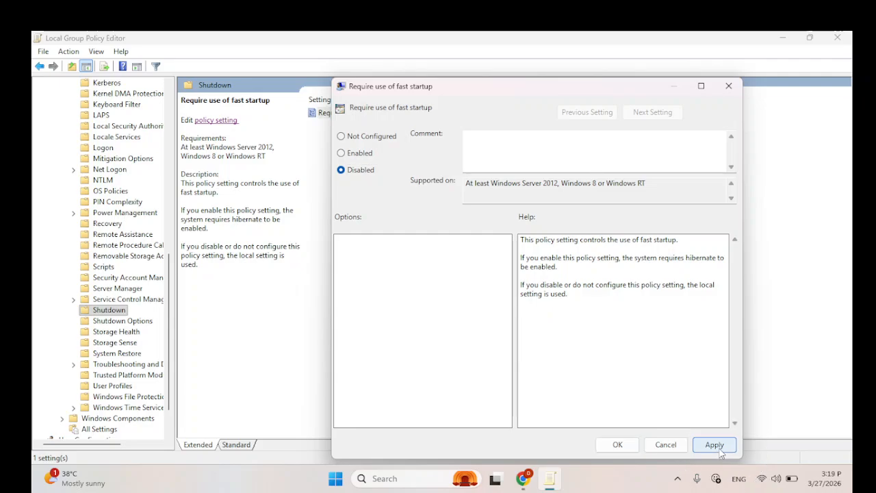
click(617, 444)
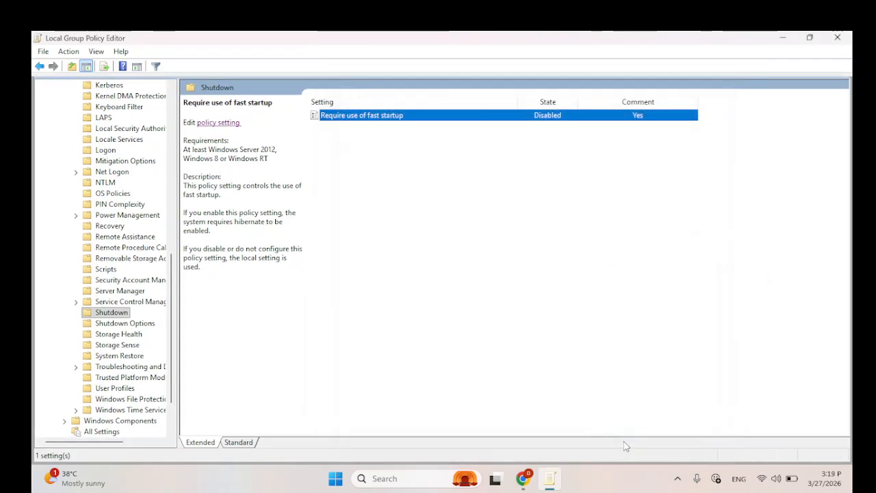
click(838, 38)
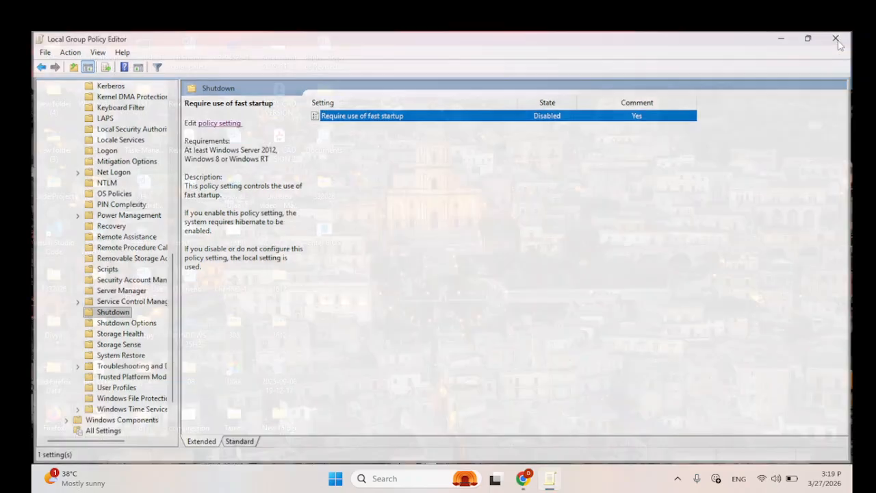
Step: Open Control Panel's power button settings through System and Security > Power Options and unlock the settings that are currently unavailable
click(430, 478)
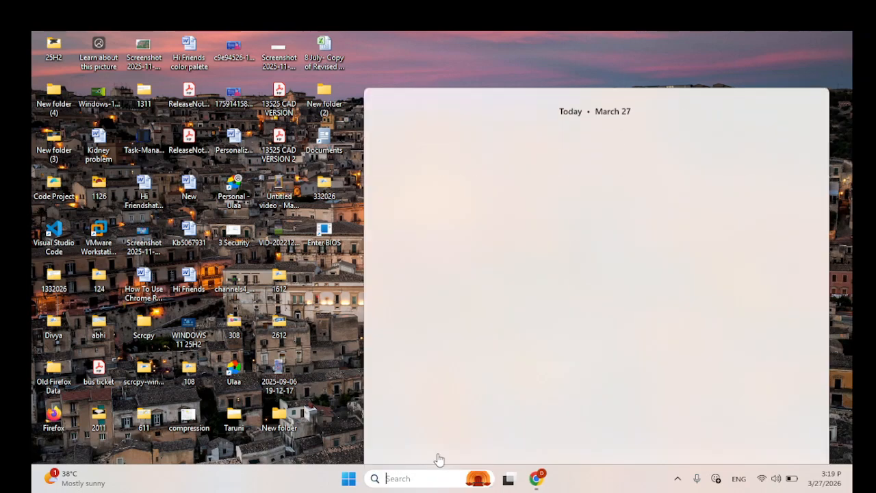
text(con)
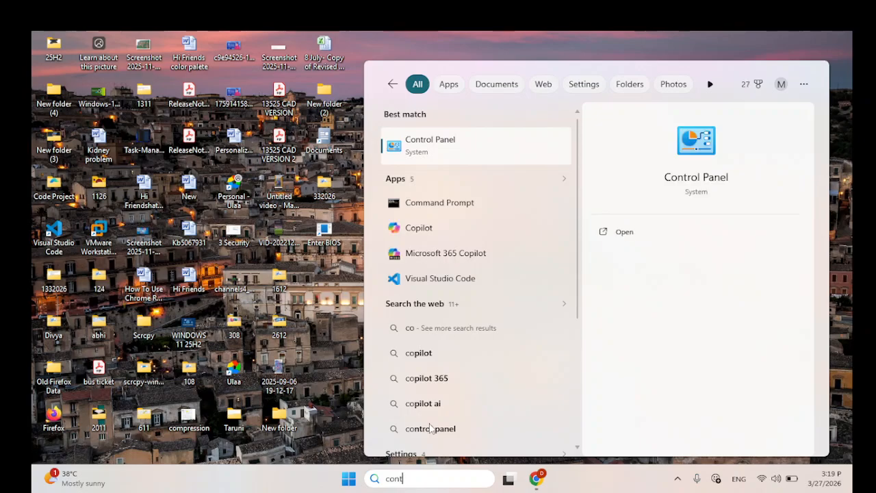
text(t)
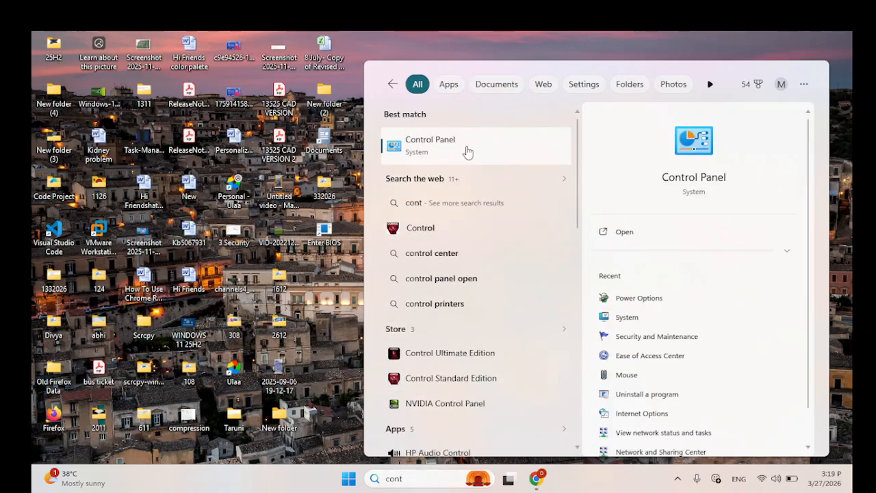
click(469, 151)
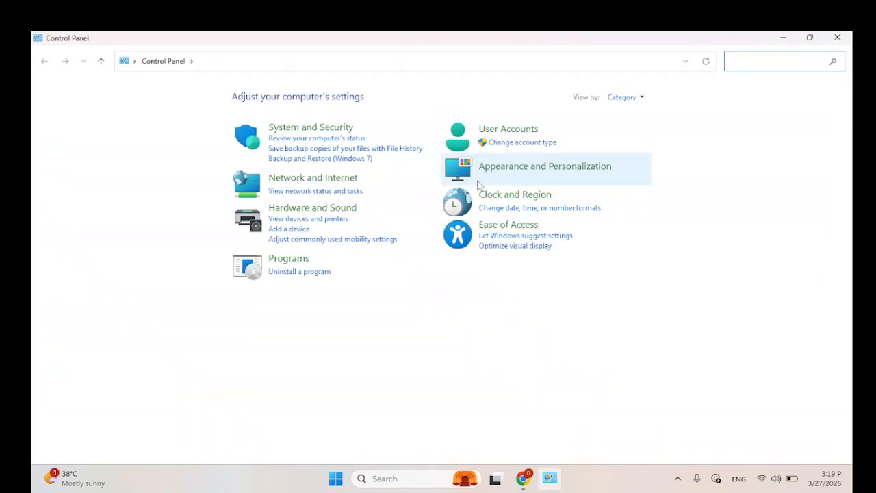
click(311, 134)
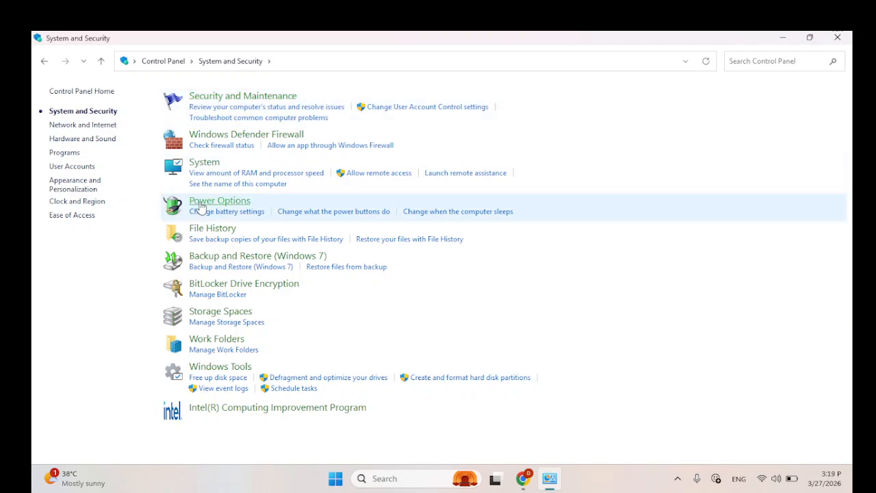
click(224, 203)
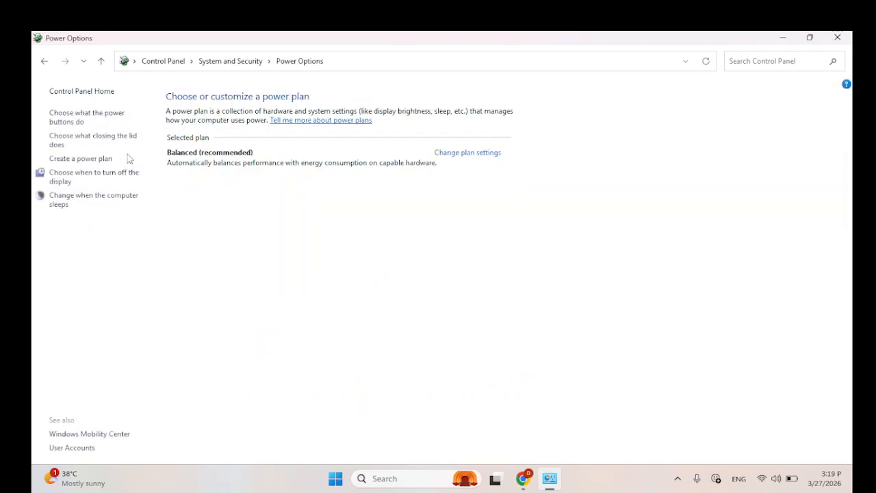
click(77, 121)
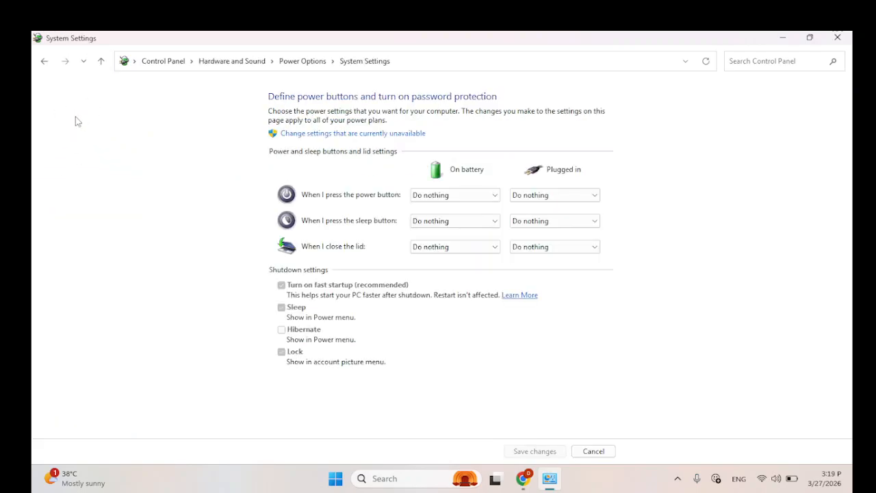
click(342, 135)
click(376, 136)
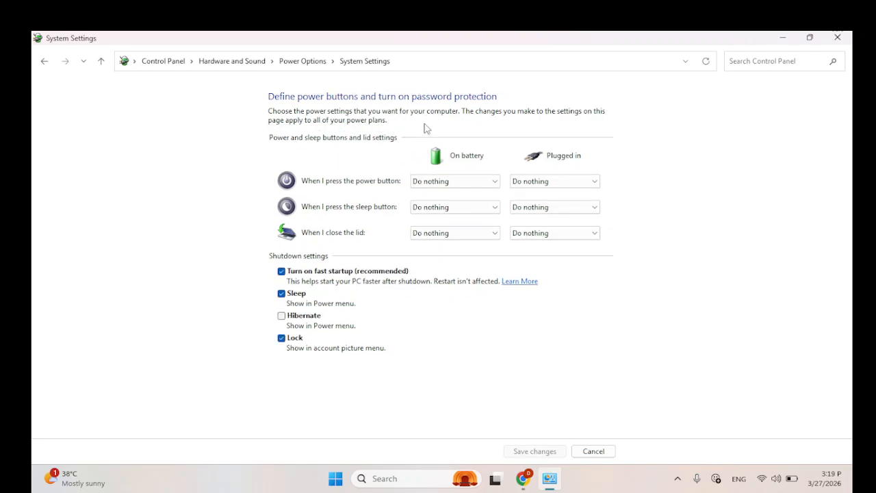
Step: Test toggling "Turn on fast startup" with the policy disabled, discard the changes, and close Power Options
click(305, 278)
click(284, 278)
click(285, 280)
click(285, 280)
click(281, 272)
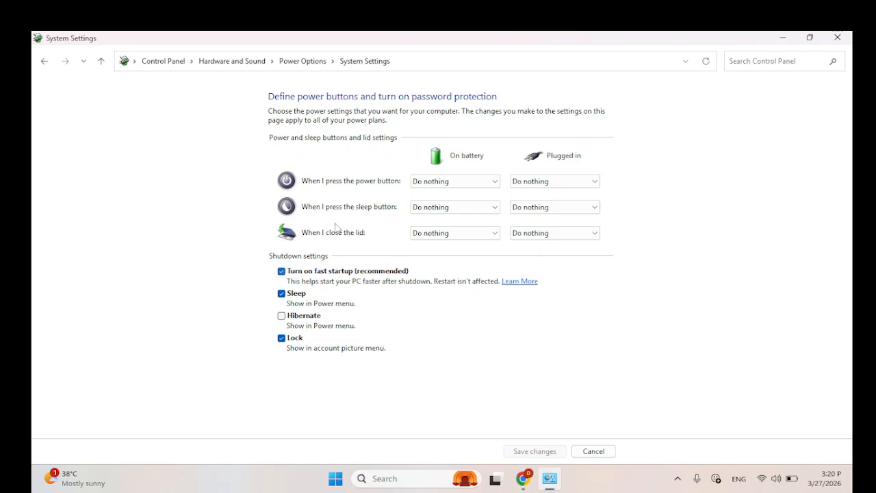
click(385, 147)
click(600, 454)
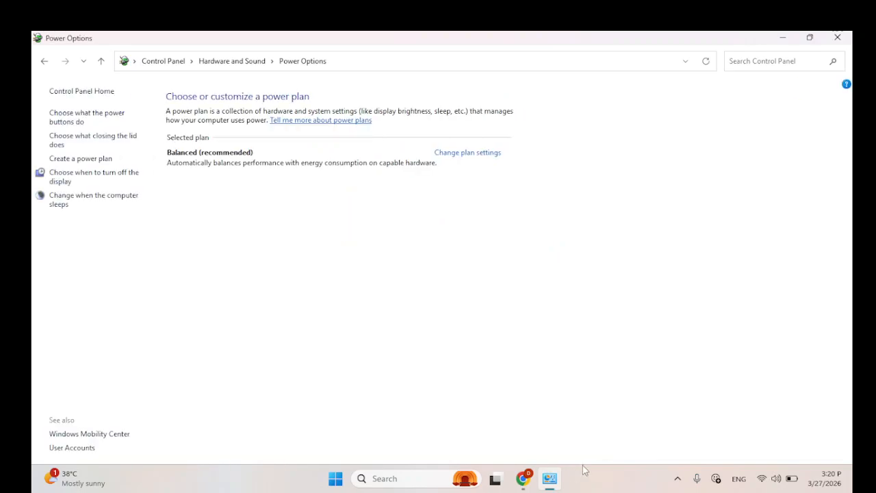
click(836, 37)
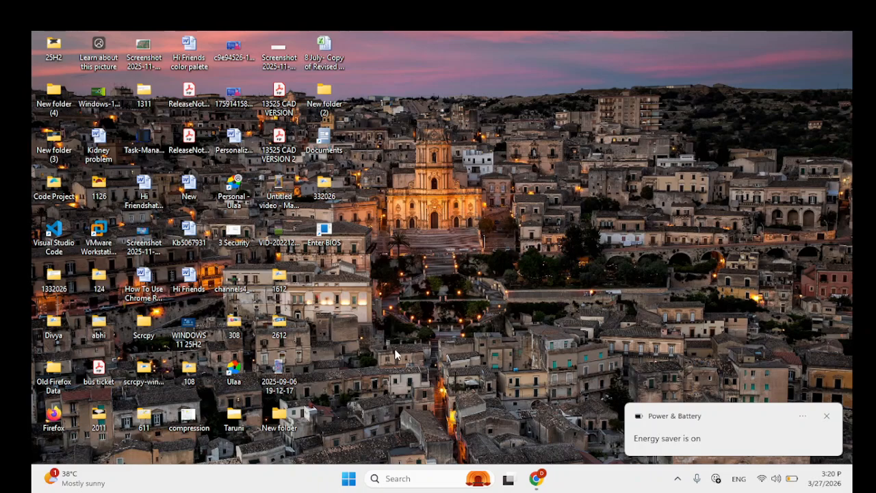
Step: Open Command Prompt as administrator, enlarge its text, and reposition the window for readability
click(422, 476)
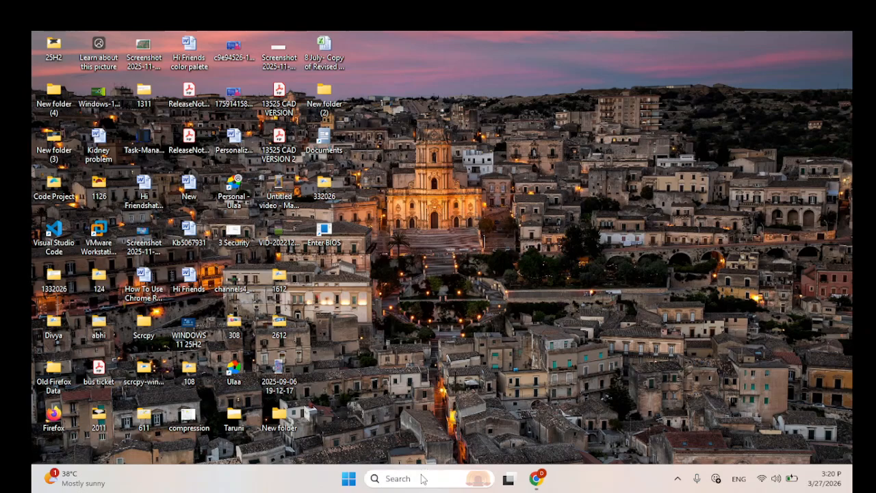
text(comm)
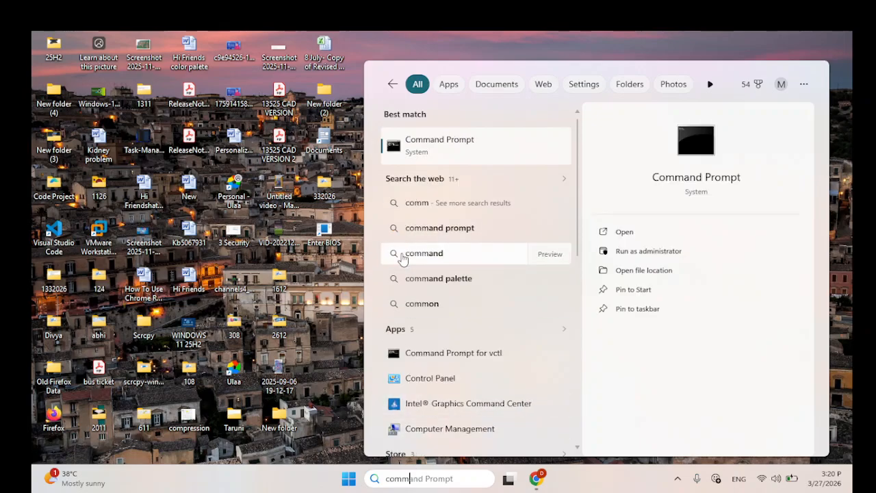
click(457, 145)
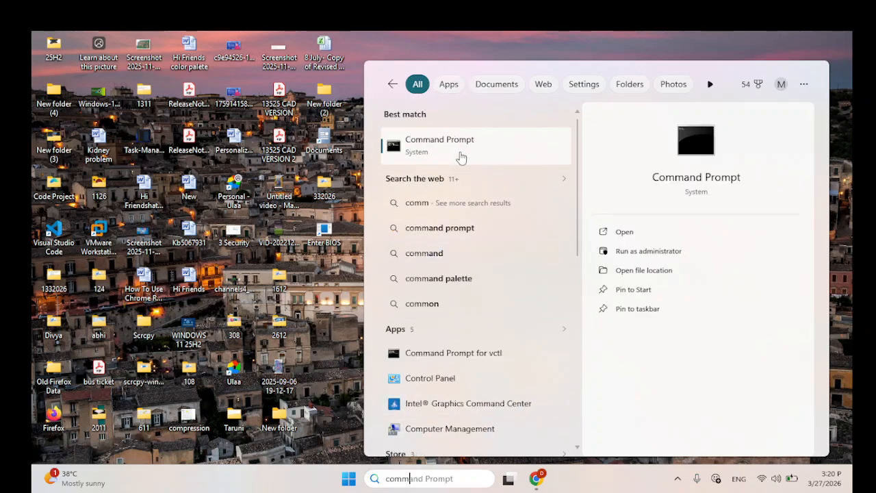
right_click(459, 157)
click(507, 168)
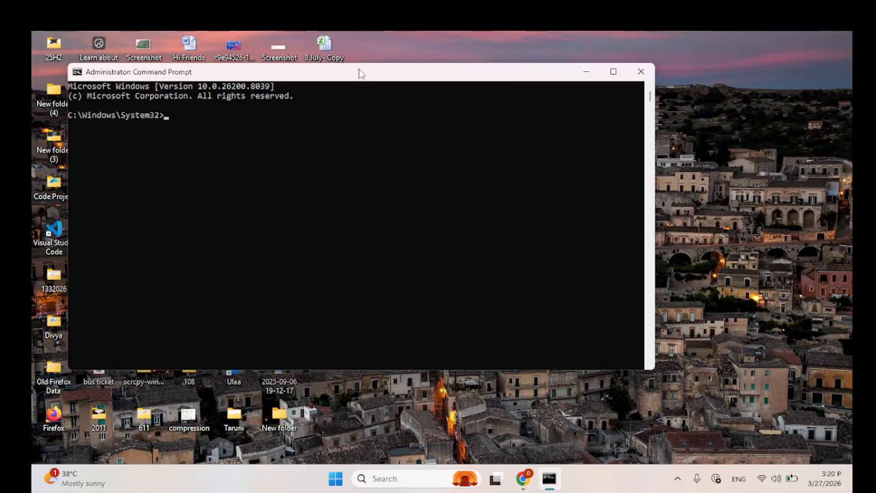
drag(358, 72, 545, 87)
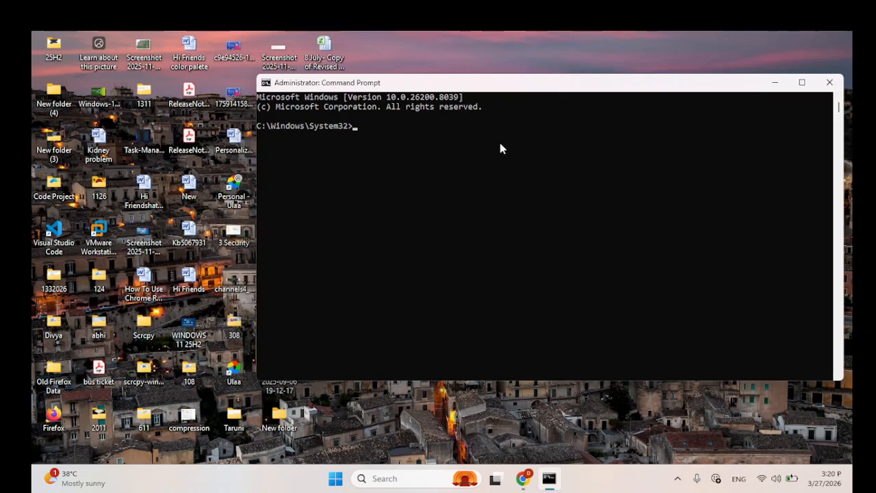
ctrl+scroll(500, 147, up, 3)
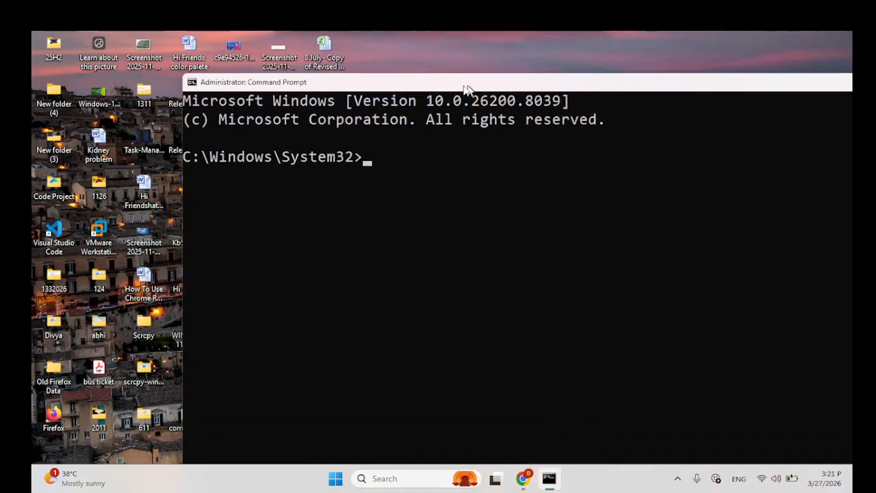
ctrl+scroll(465, 89, up, 2)
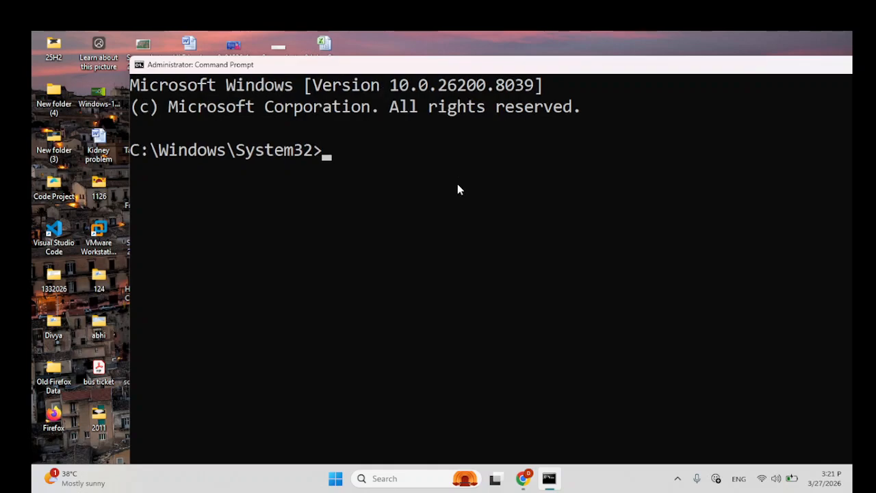
drag(513, 67, 501, 67)
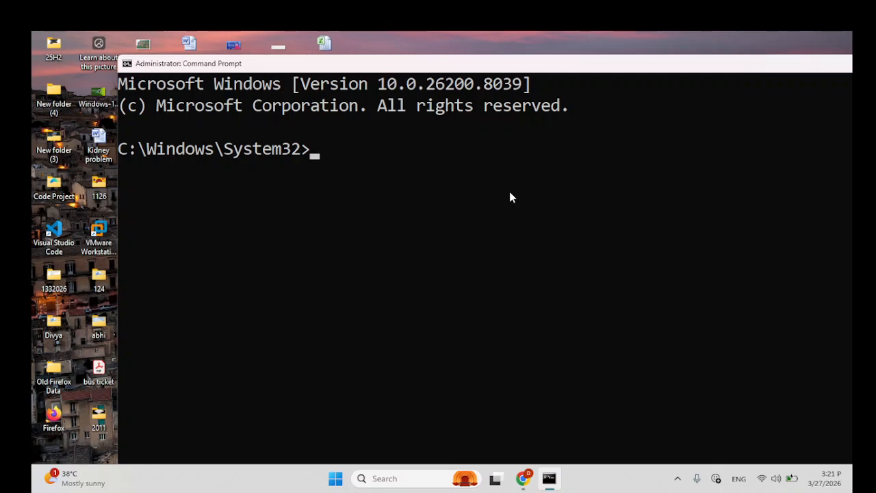
Step: Run powercfg /availablesleepstates to list the sleep states the system supports
text(power)
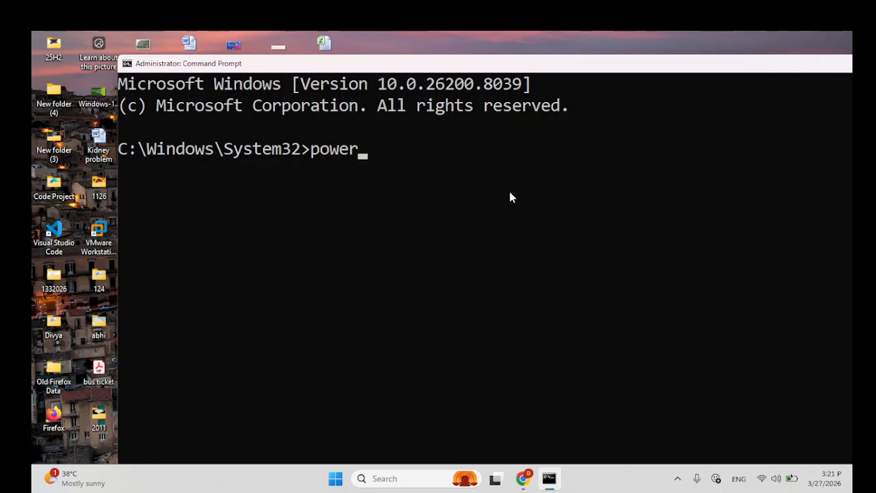
text(cfg /)
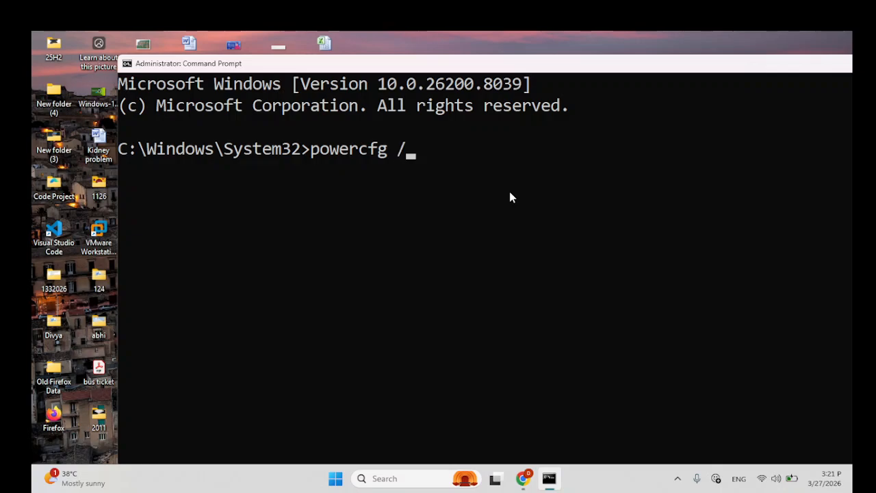
text(availableslepp)
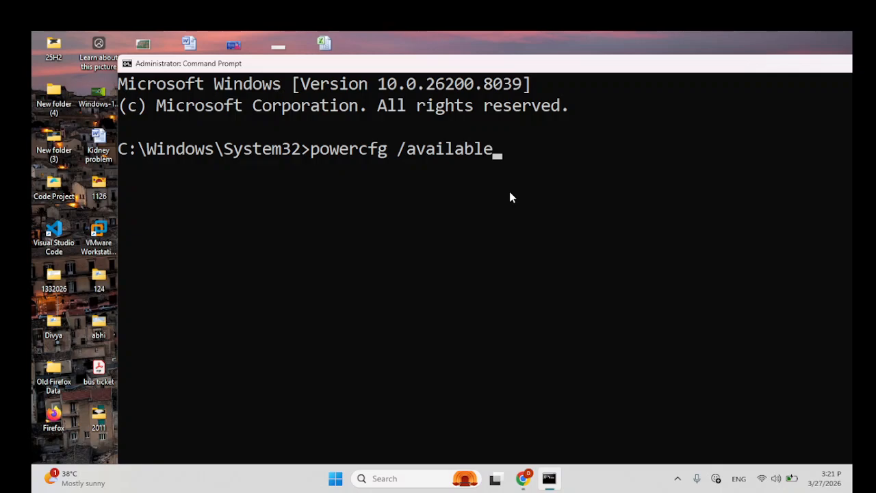
key(BackSpace)
key(BackSpace)
text(epstates)
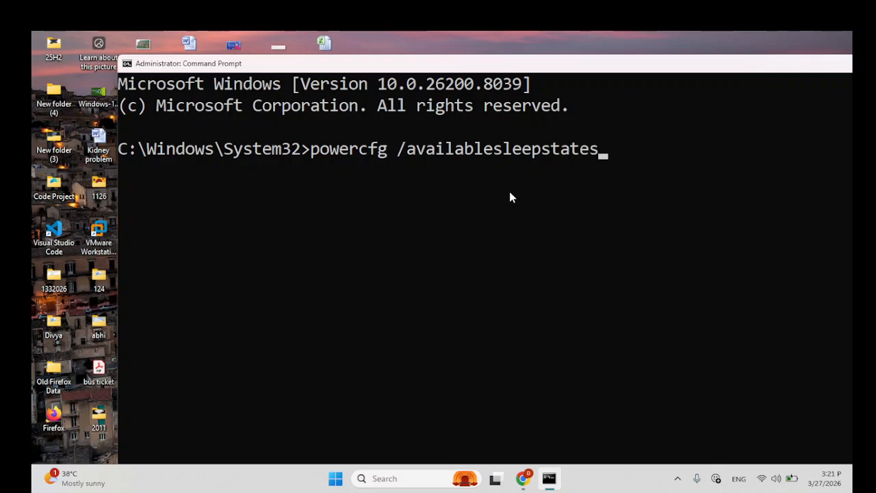
click(438, 159)
key(Return)
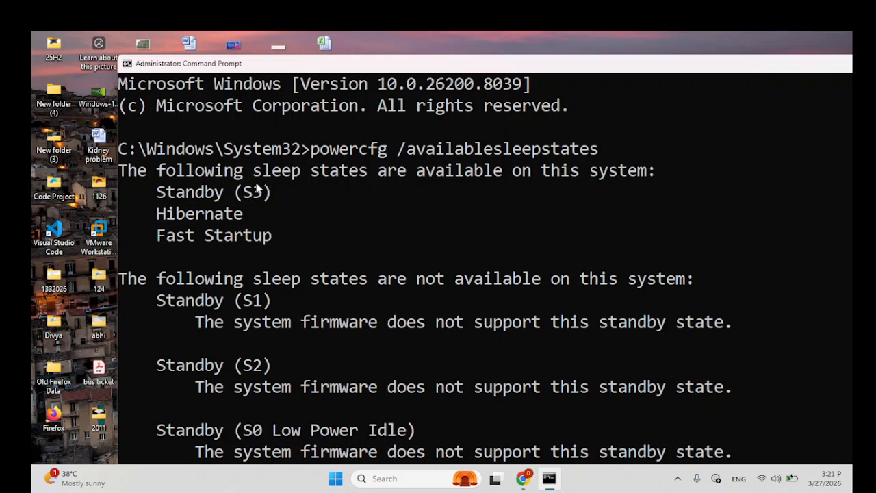
Step: Examine the command output for the available and unavailable sleep states, including Hibernate and Fast Startup
key(ctrl)
key(ctrl)
key(ctrl)
scroll(466, 189, down, 4)
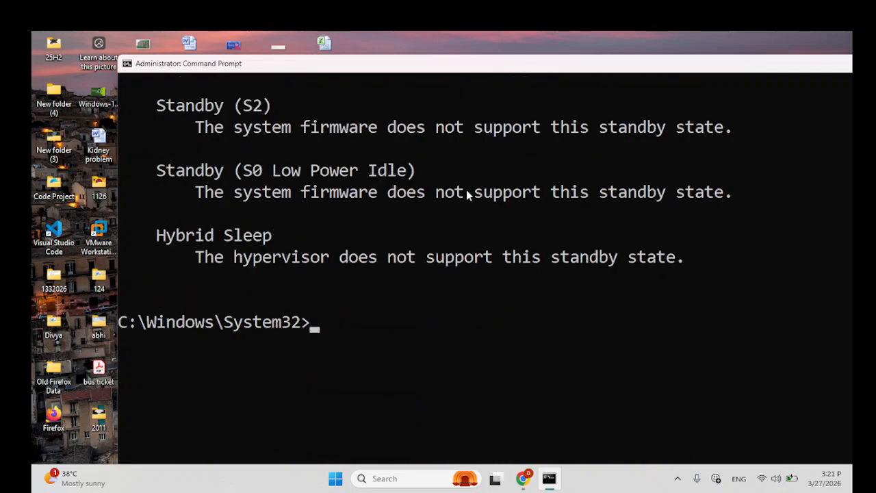
scroll(466, 190, up, 3)
scroll(461, 186, down, 2)
scroll(445, 190, up, 1)
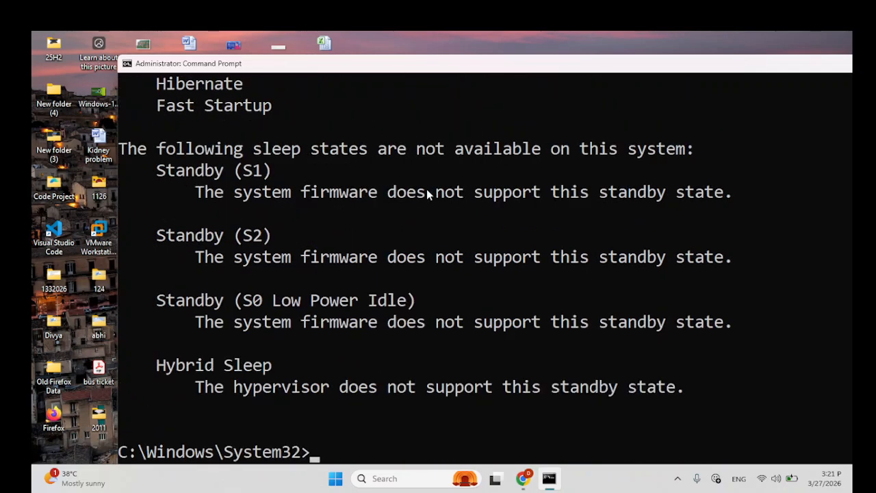
scroll(301, 197, up, 2)
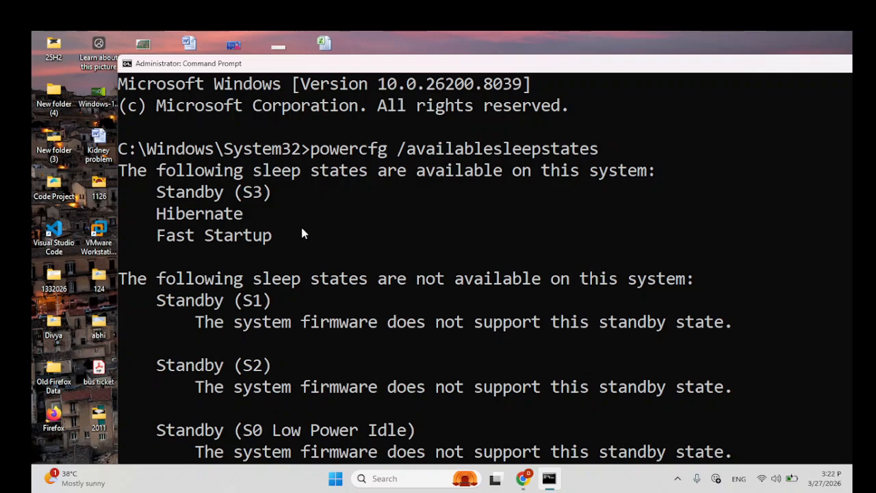
Step: Run powercfg /hibernate off in the elevated Command Prompt to disable hibernation
scroll(307, 231, down, 4)
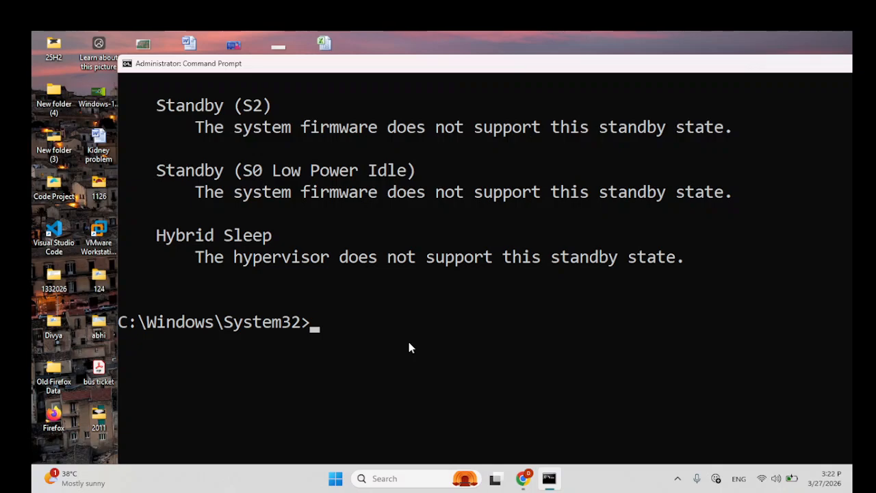
text(power)
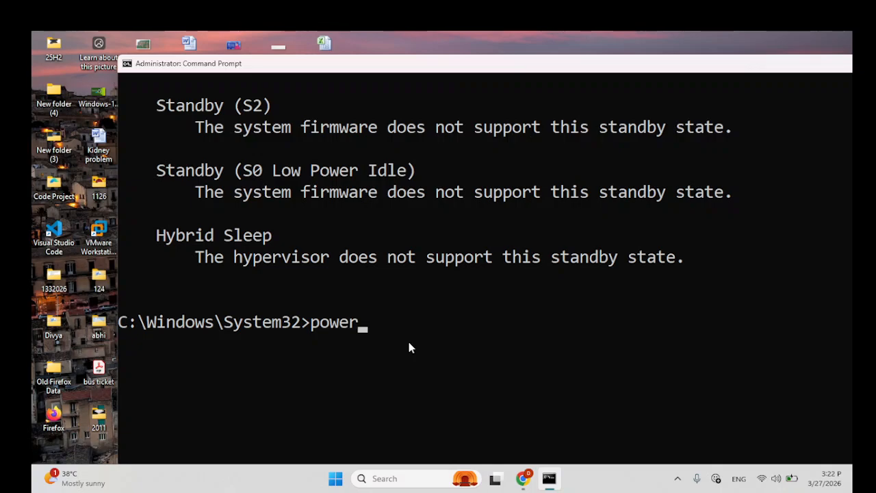
text(cfg /hibernat)
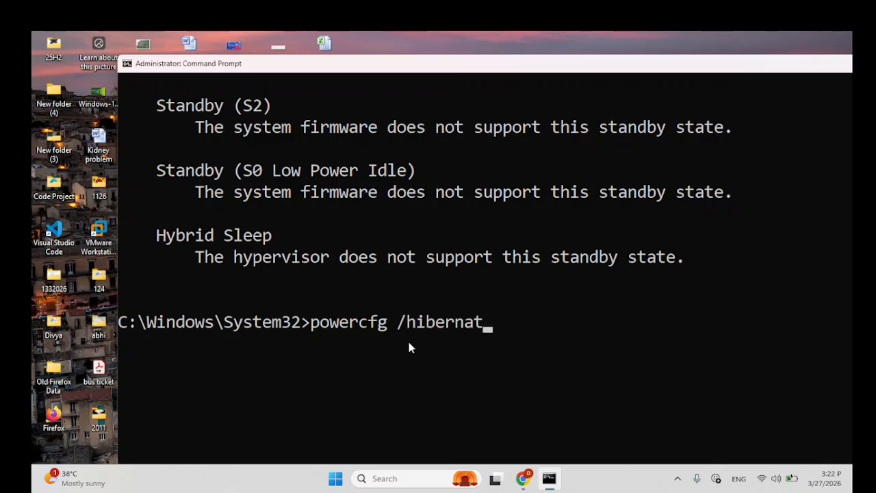
text(e o)
text(ff)
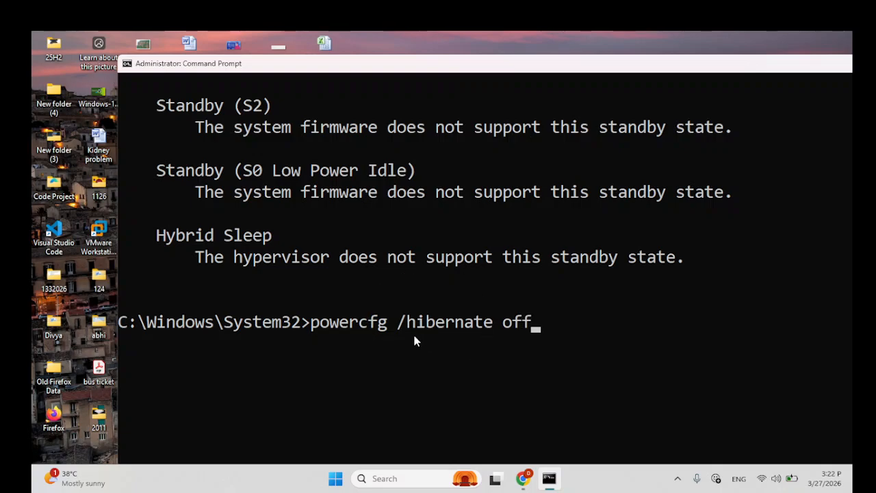
click(378, 333)
key(Return)
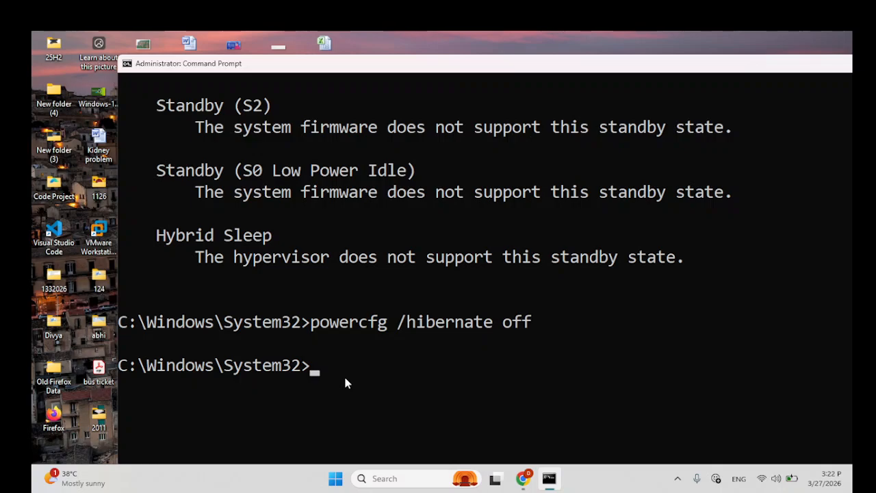
Step: Run powercfg /availablesleepstates again to list the sleep states with hibernation disabled
key(Up)
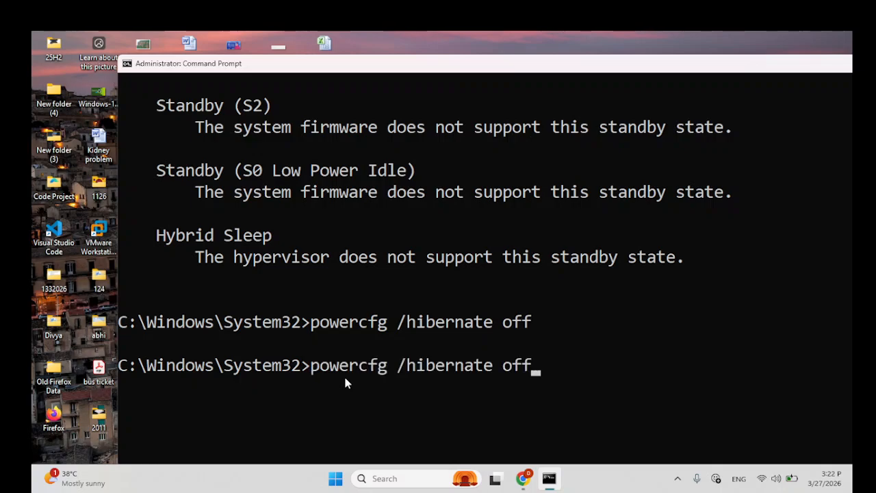
key(Up)
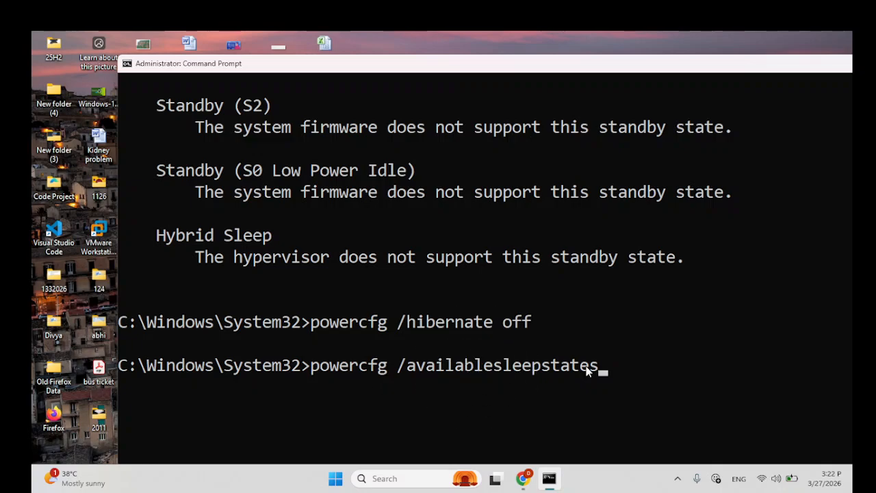
key(Return)
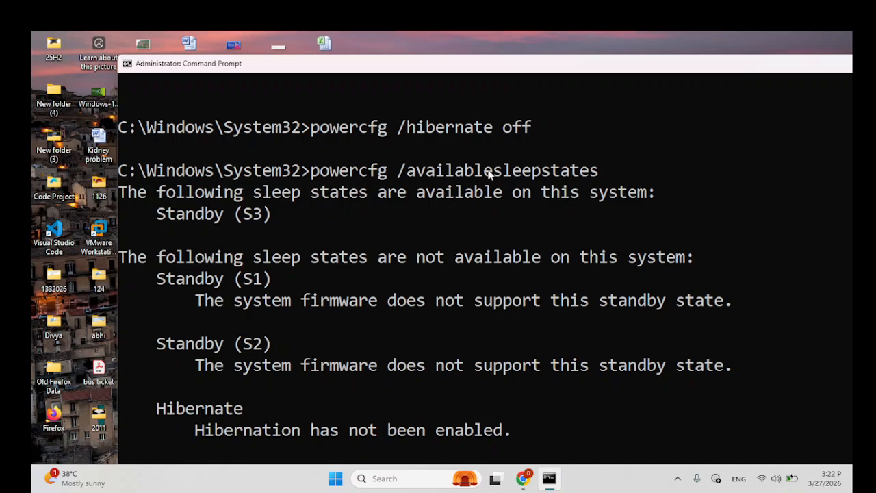
Step: Compare the new sleep state listing with the earlier one, checking the Hibernate, Hybrid Sleep and Fast Startup entries
click(521, 135)
scroll(305, 200, up, 2)
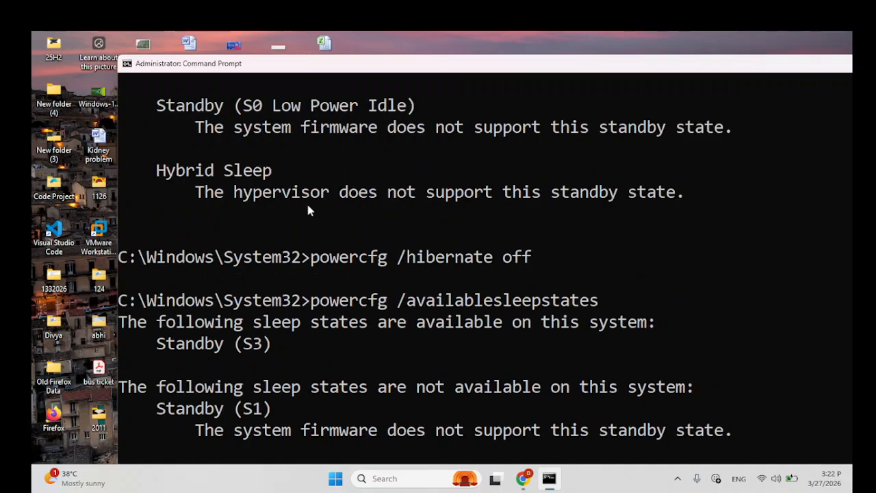
scroll(307, 210, down, 1)
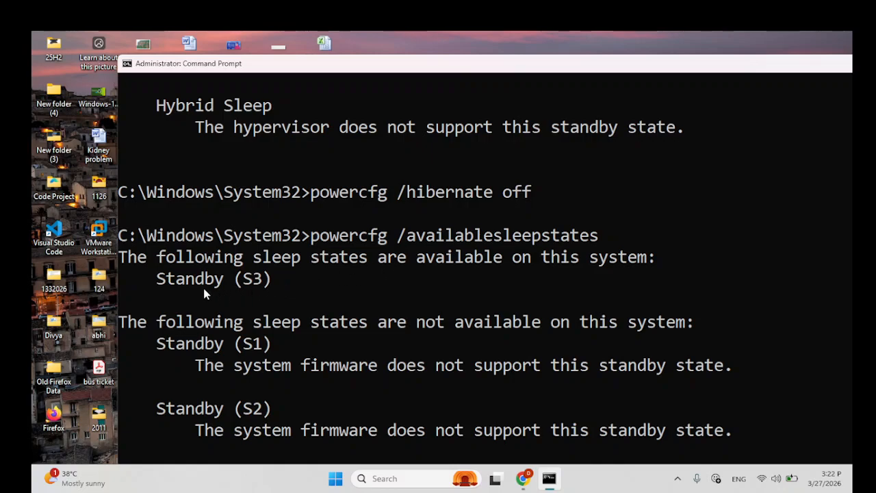
key(ctrl)
key(ctrl)
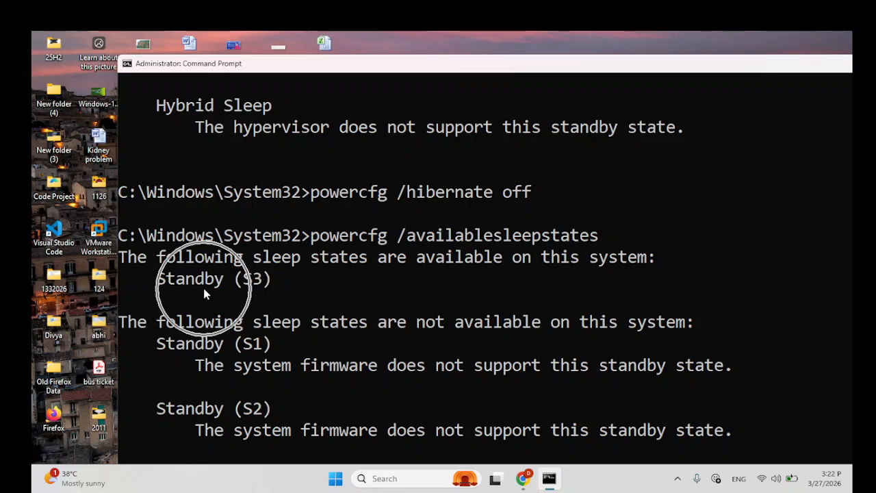
scroll(275, 291, up, 6)
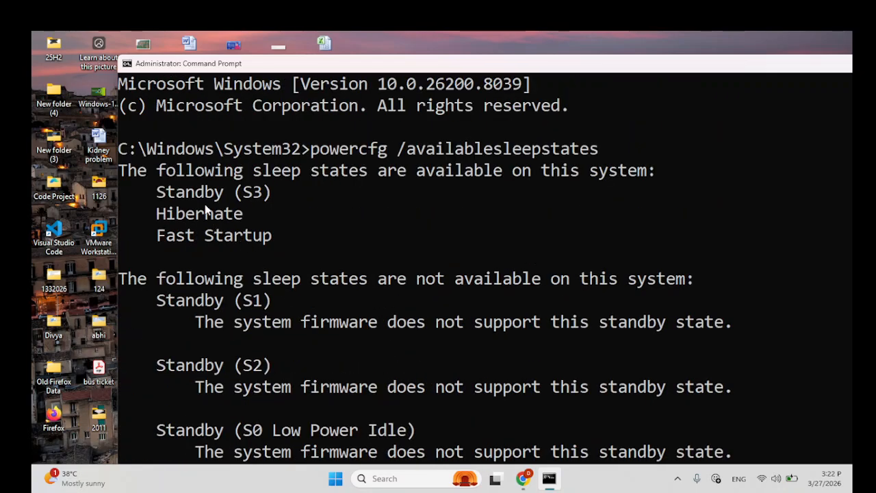
key(ctrl)
key(ctrl)
scroll(294, 243, down, 4)
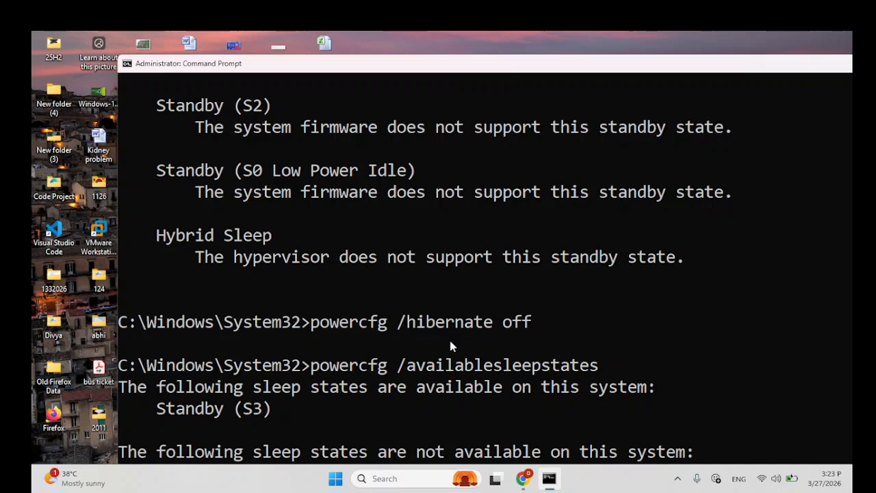
scroll(343, 340, down, 1)
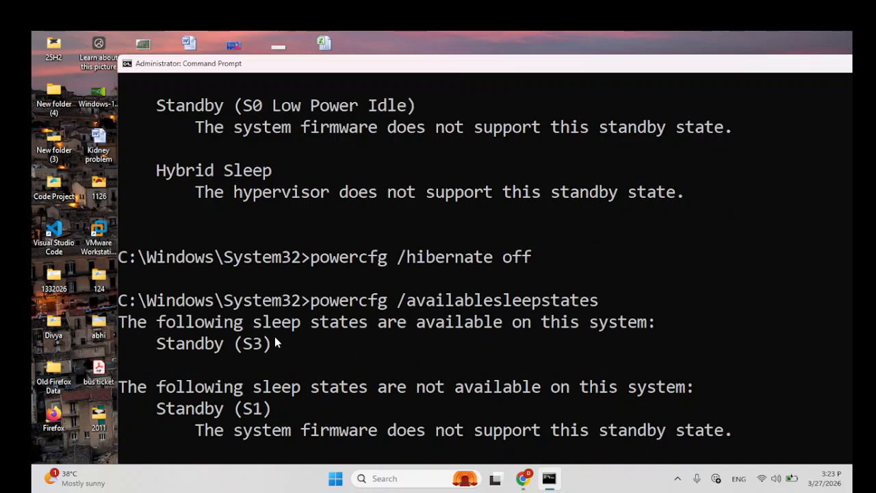
key(ctrl)
scroll(298, 352, down, 2)
scroll(308, 345, down, 5)
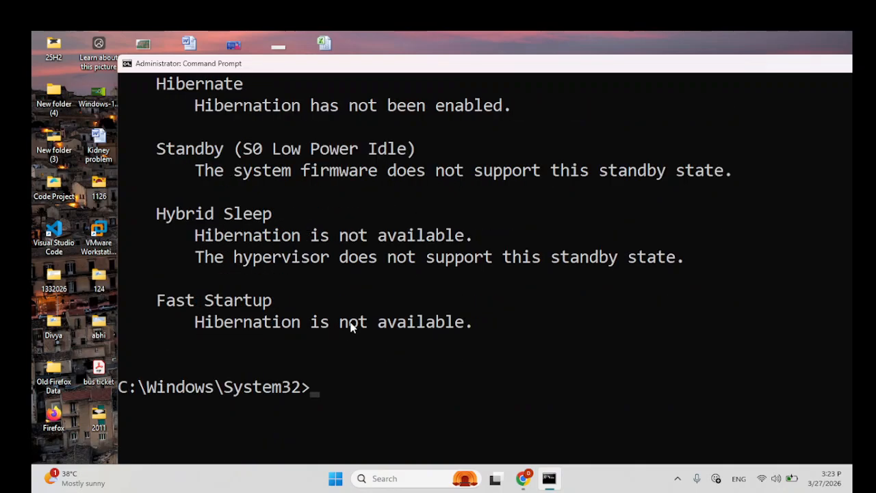
scroll(351, 326, up, 2)
scroll(397, 444, down, 3)
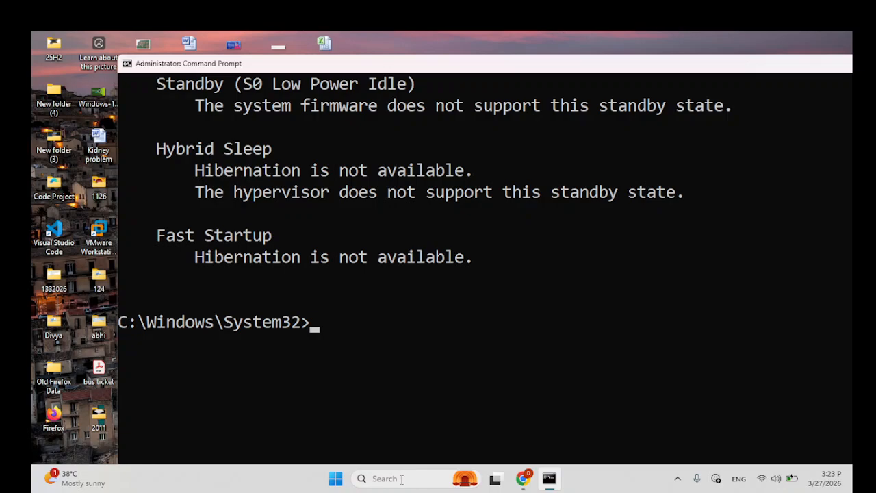
Step: Open Control Panel and go to Power Options under System and Security
click(401, 479)
text(control panel)
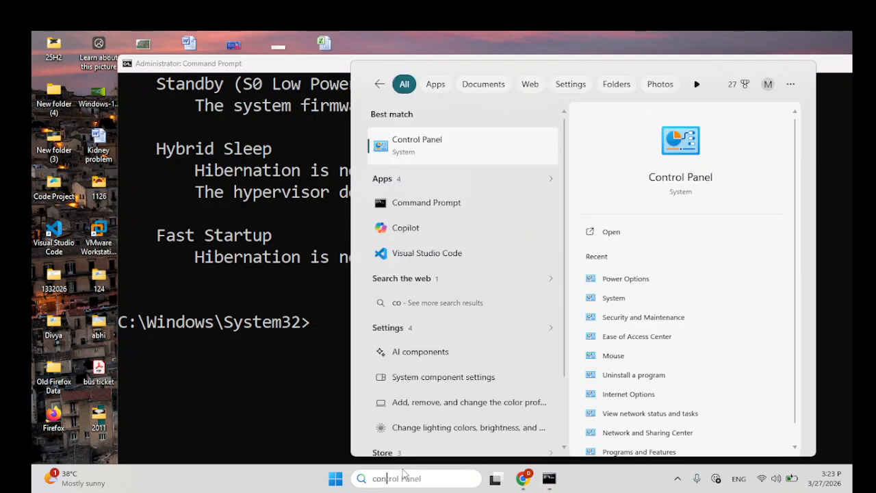
click(438, 152)
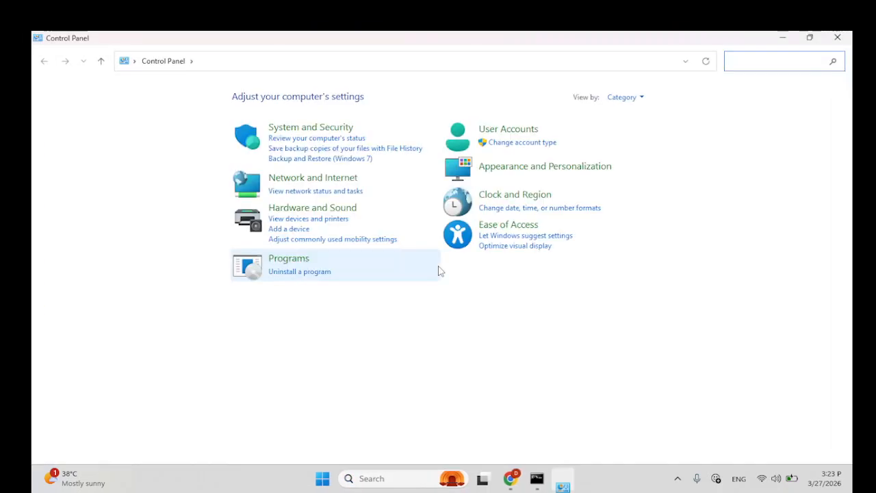
click(319, 133)
click(243, 211)
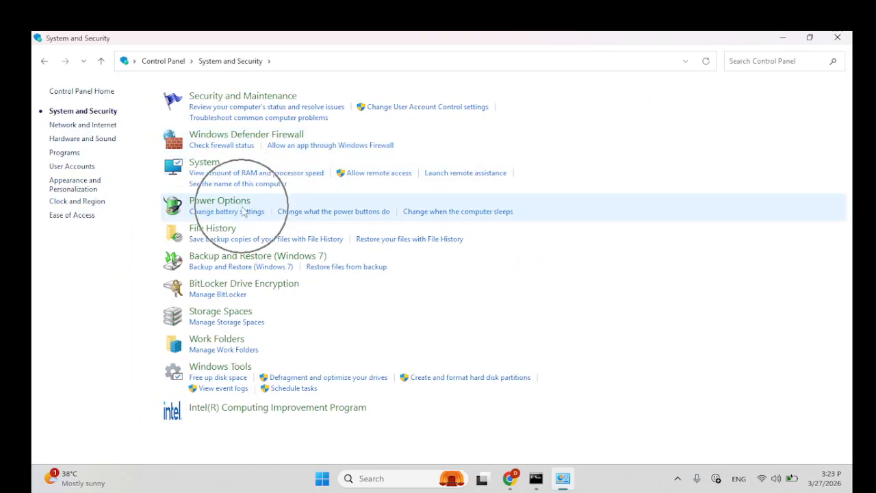
click(239, 206)
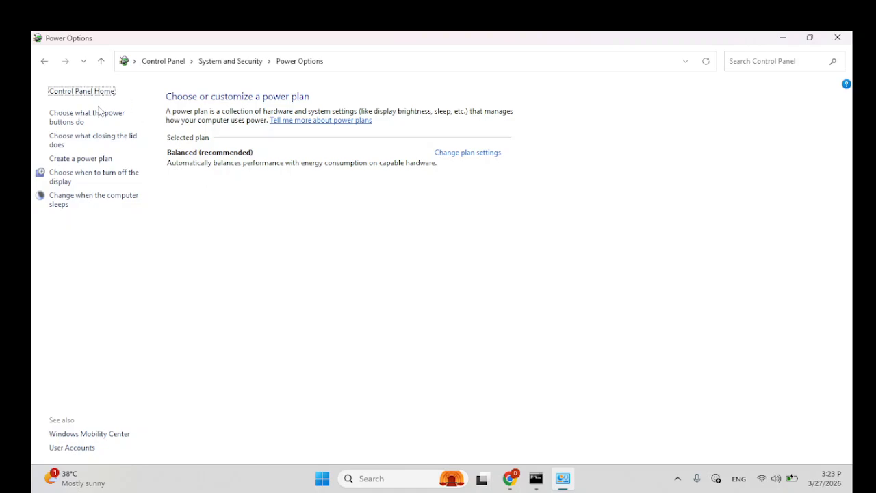
Step: Check the power button page's shutdown settings for fast startup with the unavailable settings unlocked, and close the window
click(95, 115)
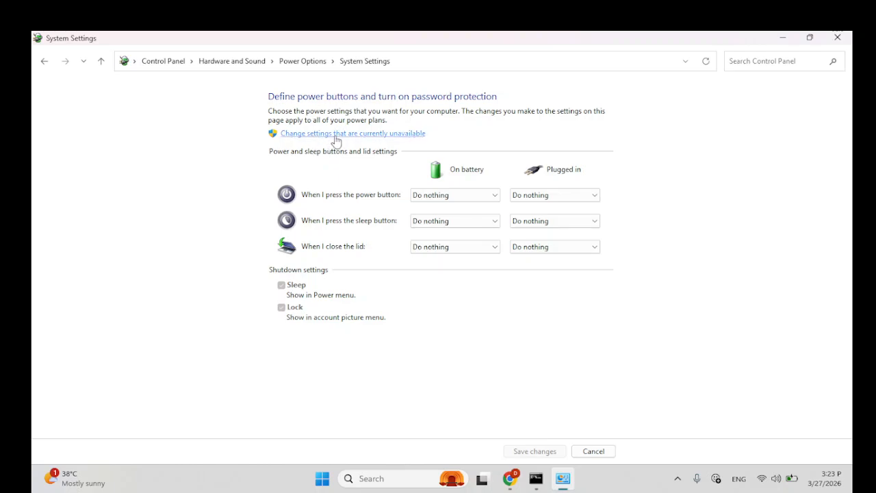
click(380, 140)
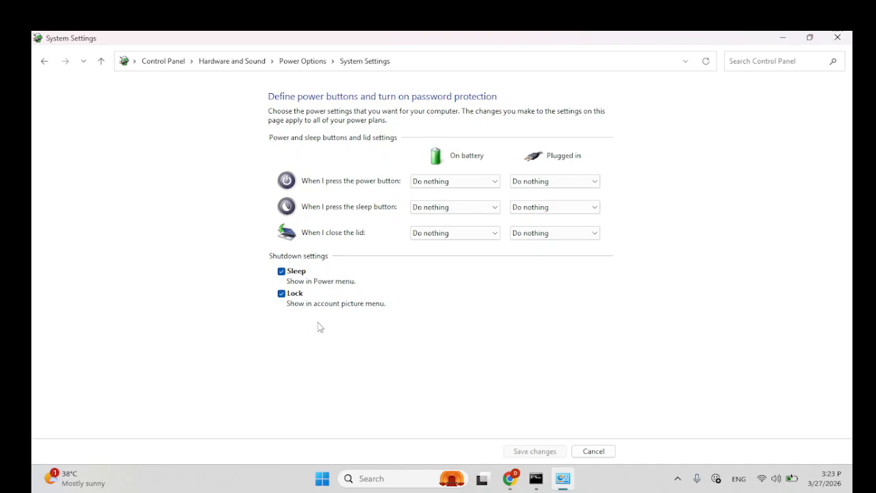
click(836, 37)
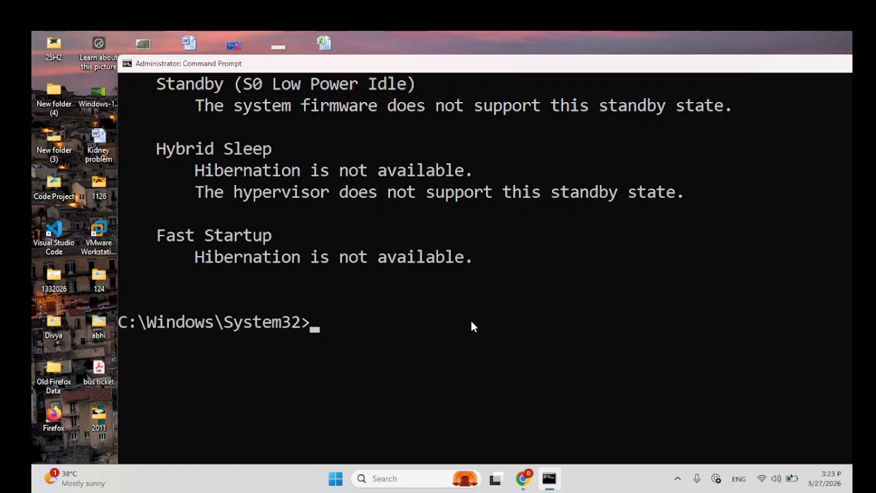
Step: Run powercfg /hibernate on in Command Prompt to enable hibernation again
text(powercfg /availablesleepstates)
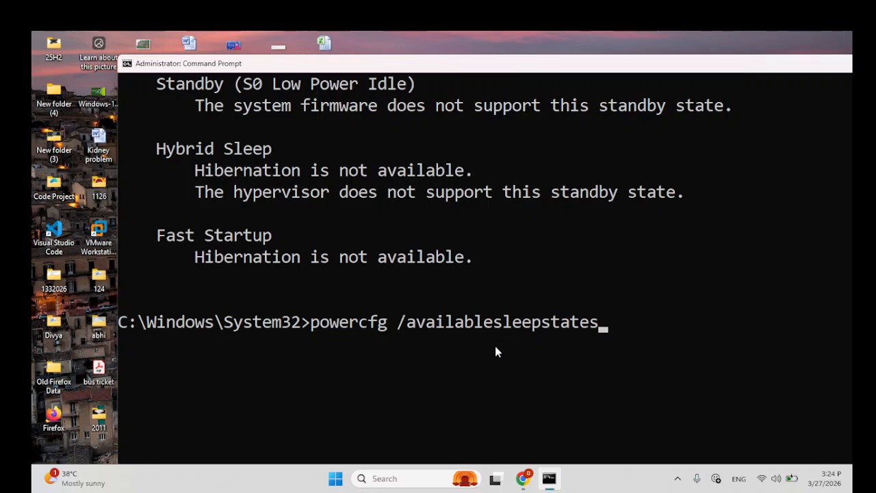
key(BackSpace)
key(BackSpace)
key(BackSpace)
key(BackSpace)
key(BackSpace)
key(BackSpace)
key(BackSpace)
key(BackSpace)
key(BackSpace)
key(BackSpace)
key(BackSpace)
key(BackSpace)
key(BackSpace)
key(BackSpace)
key(BackSpace)
key(BackSpace)
key(BackSpace)
key(BackSpace)
key(BackSpace)
key(BackSpace)
key(BackSpace)
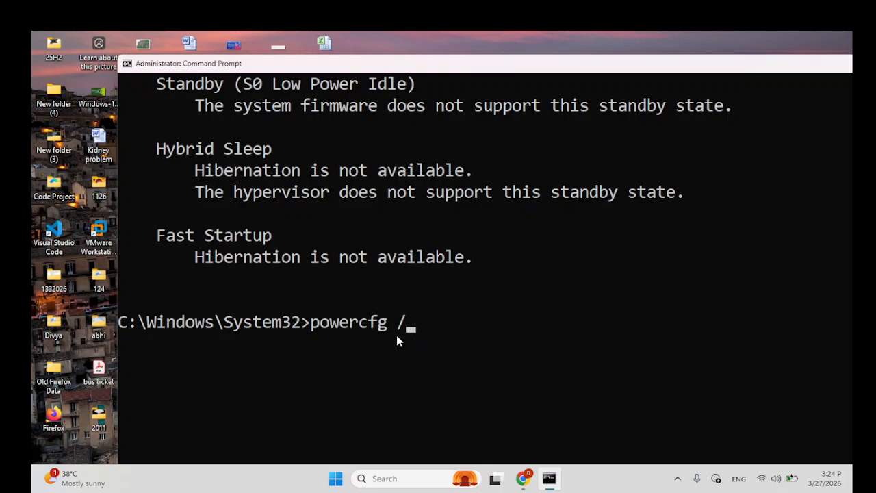
text(/hiberna)
text(te )
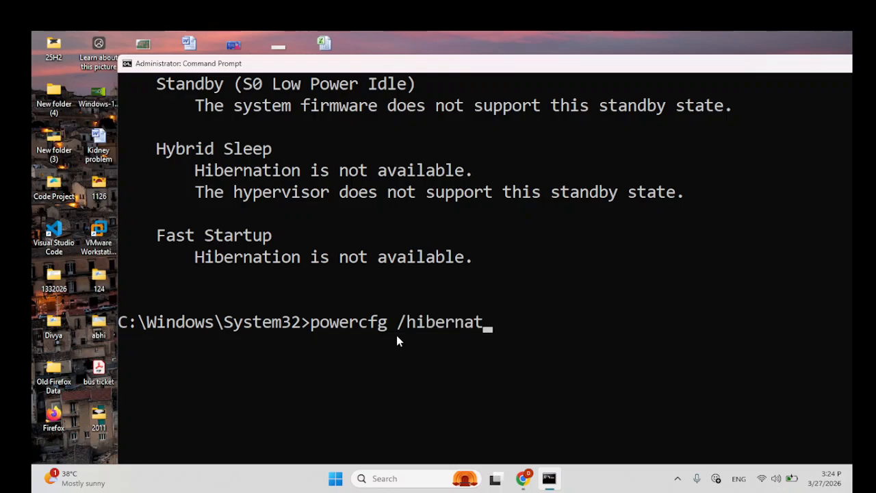
text(on)
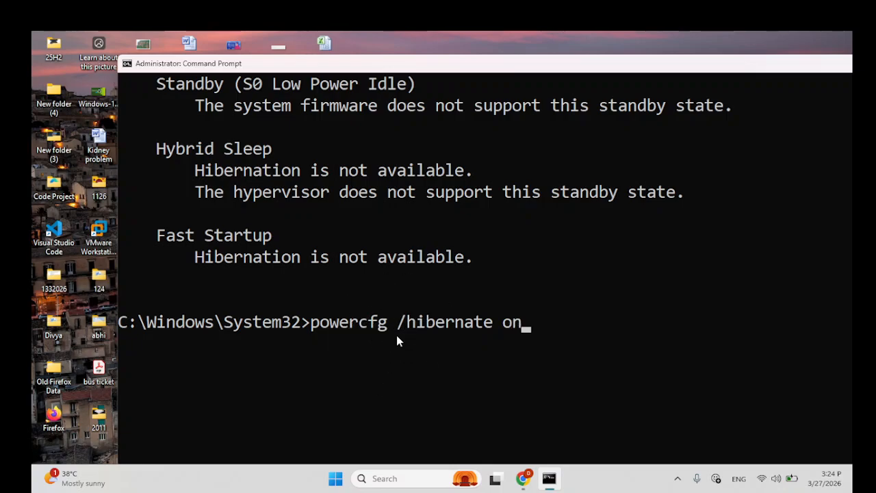
key(Return)
scroll(396, 335, up, 7)
scroll(481, 305, down, 8)
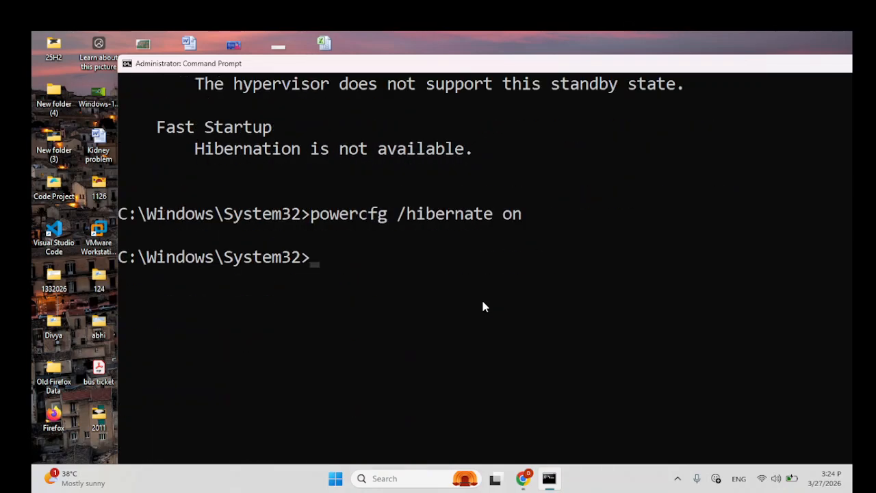
Step: Run powercfg /availablesleepstates with hibernation re-enabled and review the listed sleep states
key(Up)
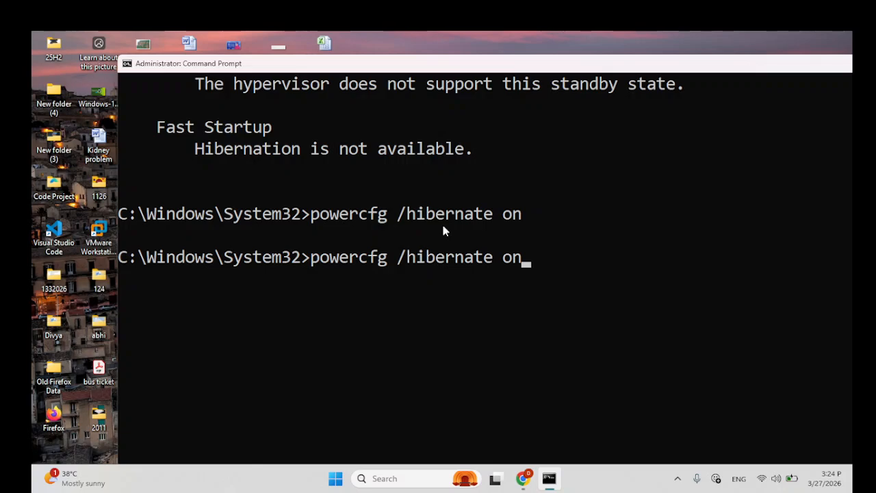
key(Up)
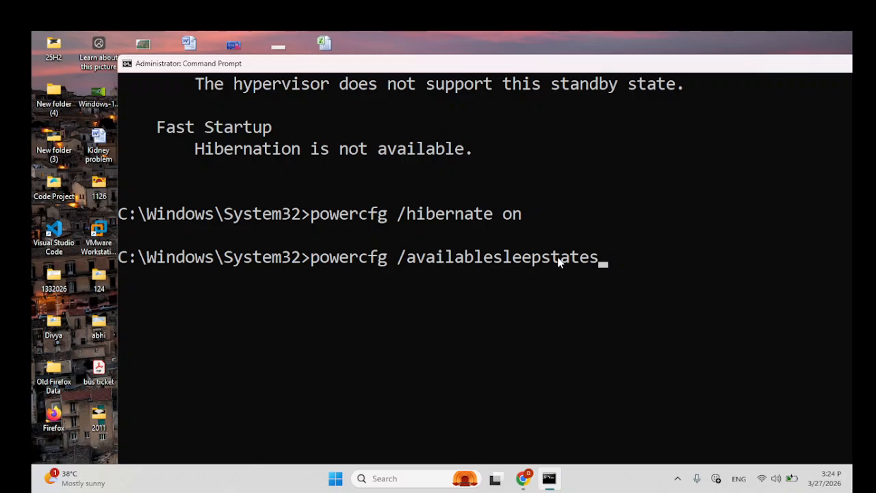
key(Return)
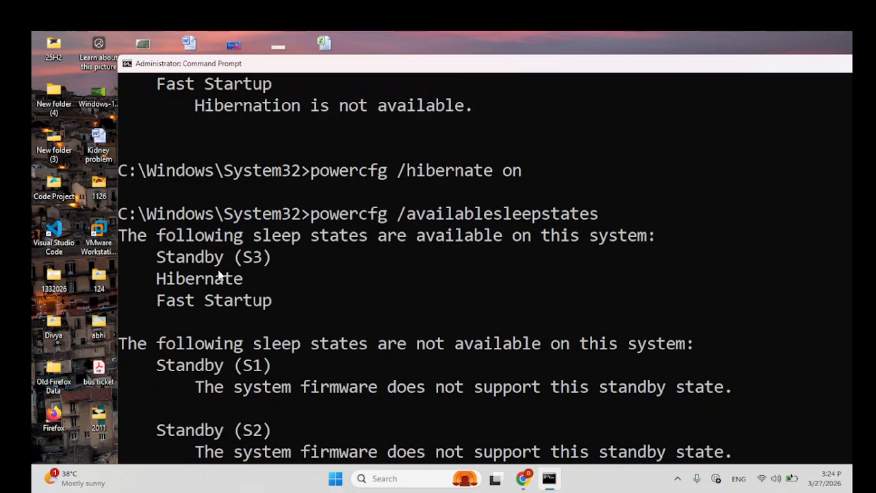
key(ctrl)
key(ctrl)
scroll(324, 303, down, 6)
scroll(359, 311, down, 2)
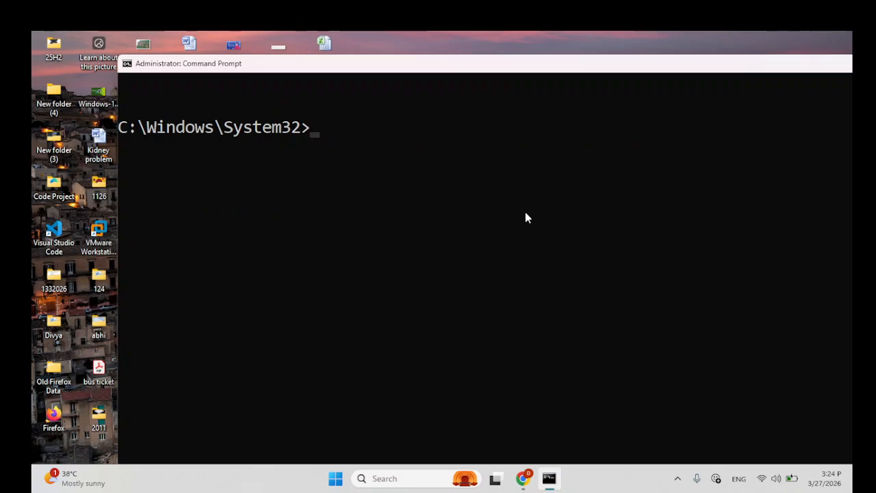
scroll(547, 315, up, 2)
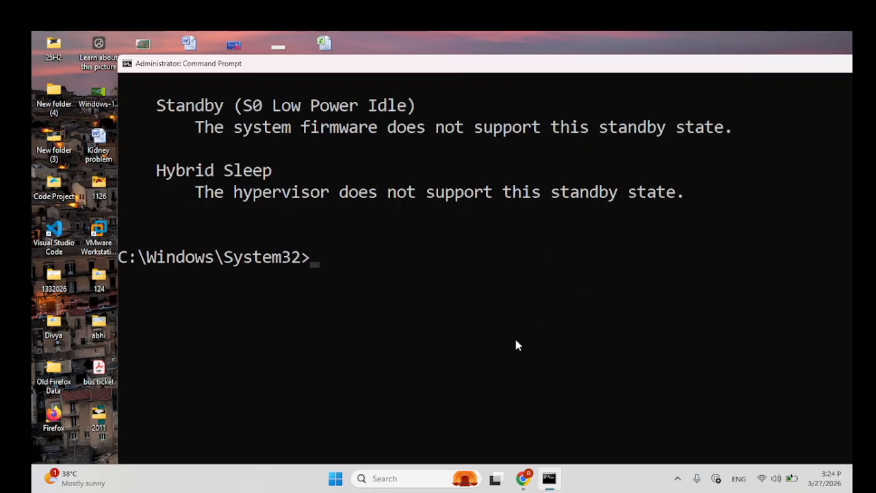
Step: Search for Control Panel and open it
click(395, 476)
text(cont)
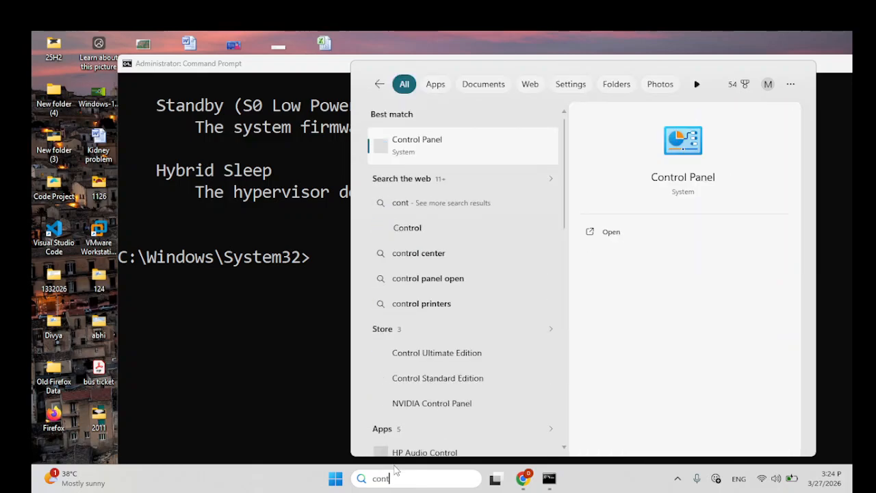
key(Return)
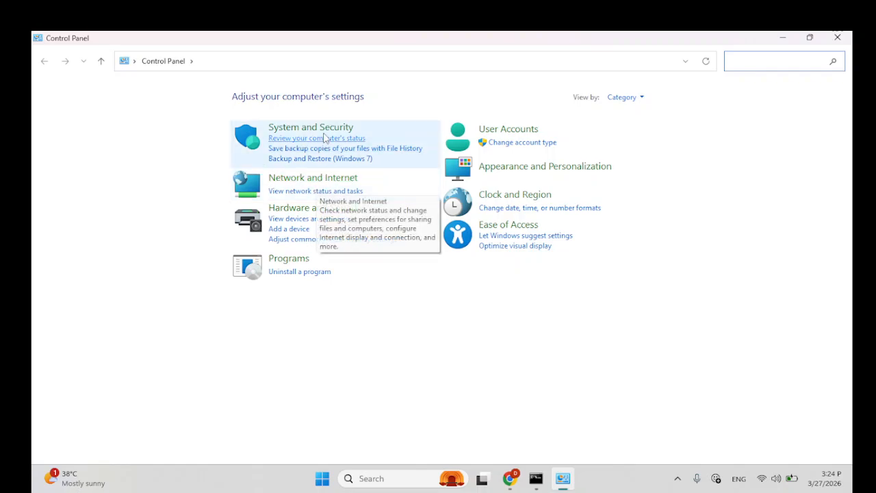
Step: Open the power button settings in Power Options under System and Security and unlock the currently unavailable settings
click(326, 134)
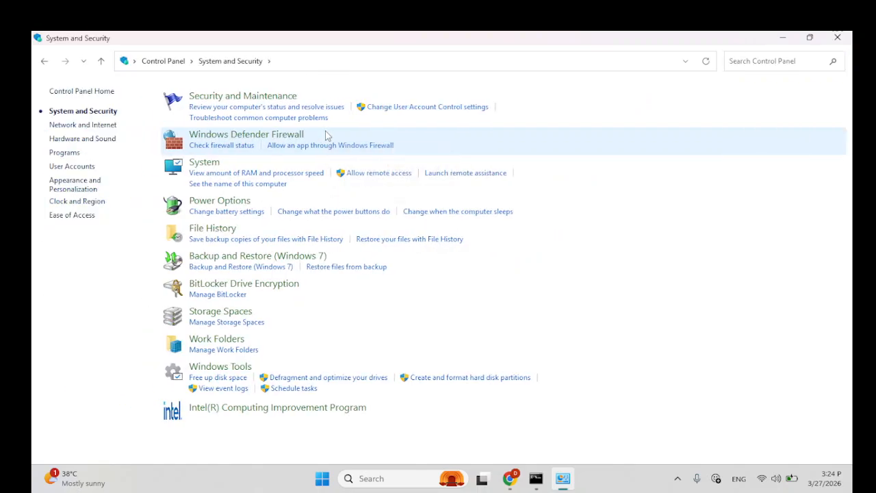
click(217, 202)
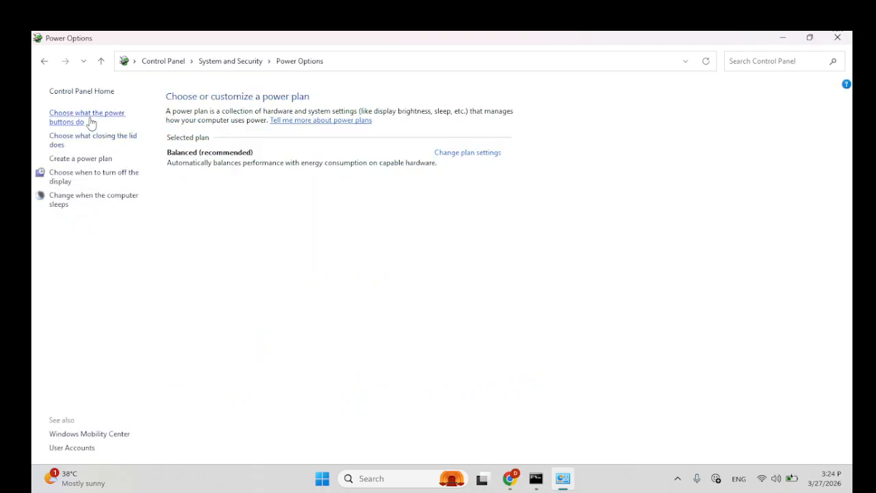
click(90, 121)
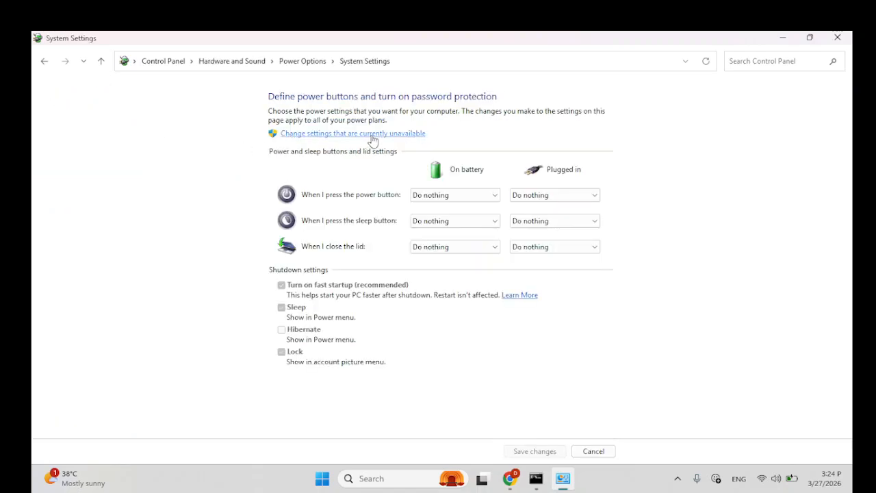
click(371, 137)
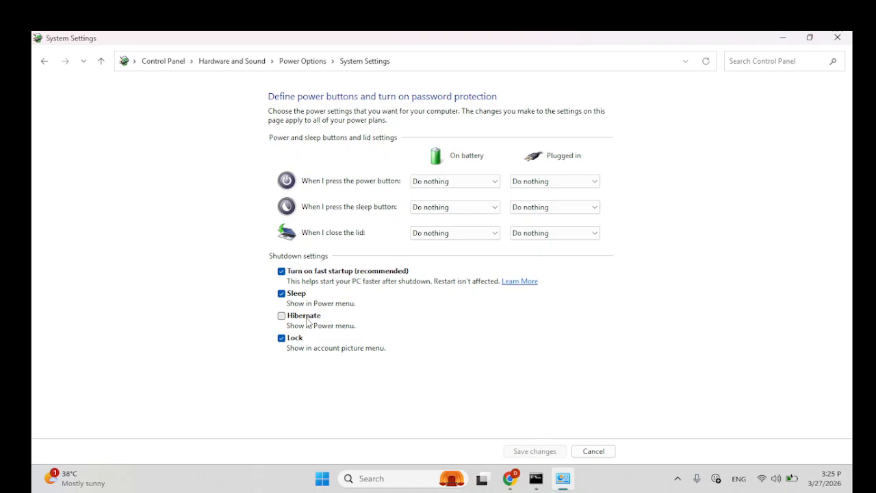
click(678, 478)
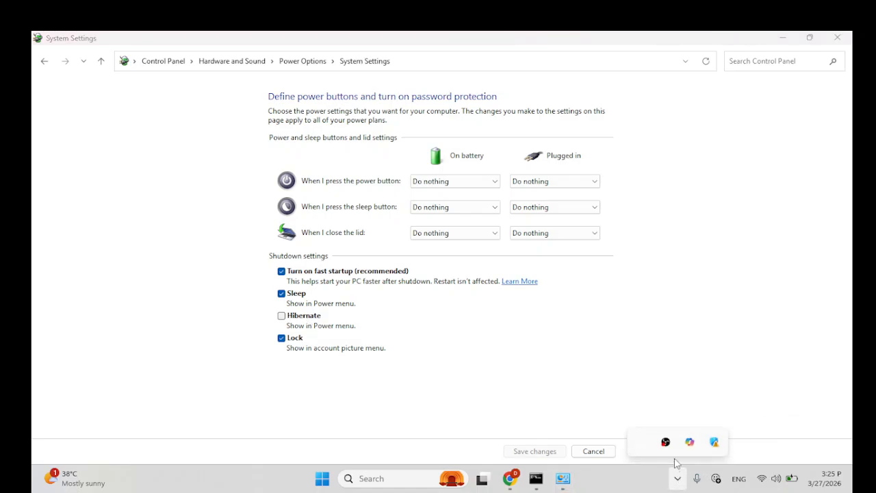
right_click(665, 444)
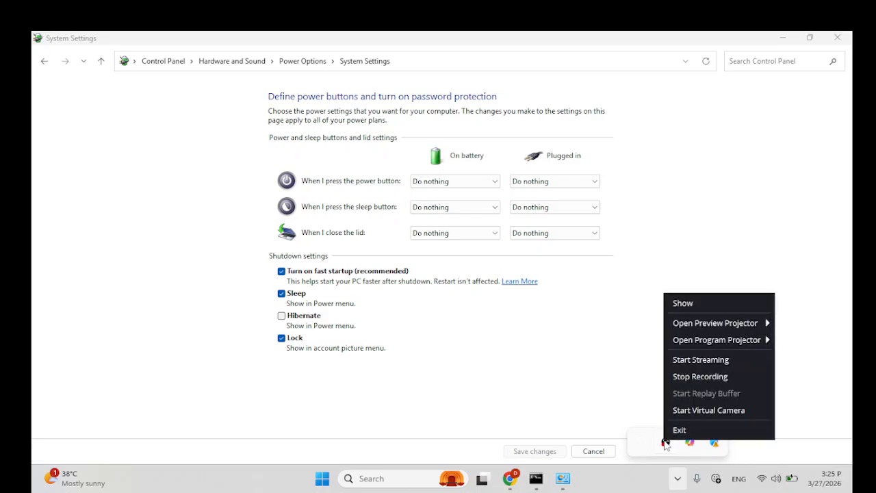
click(666, 445)
click(665, 443)
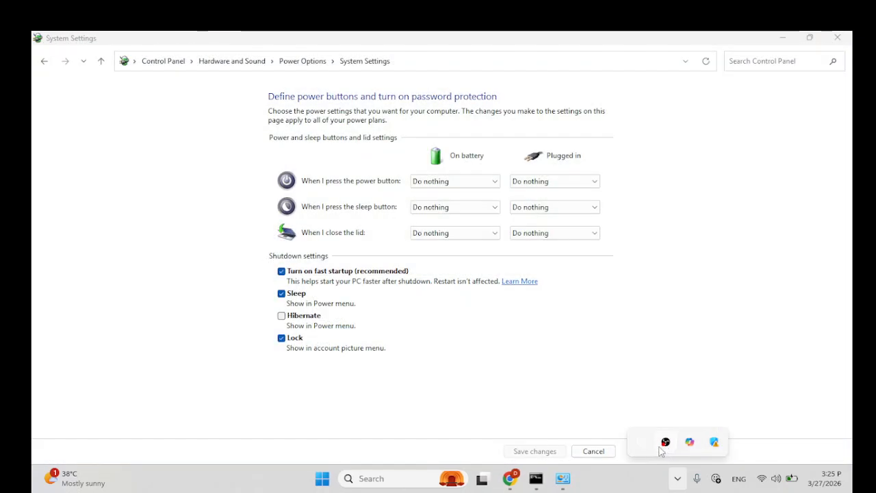
click(666, 443)
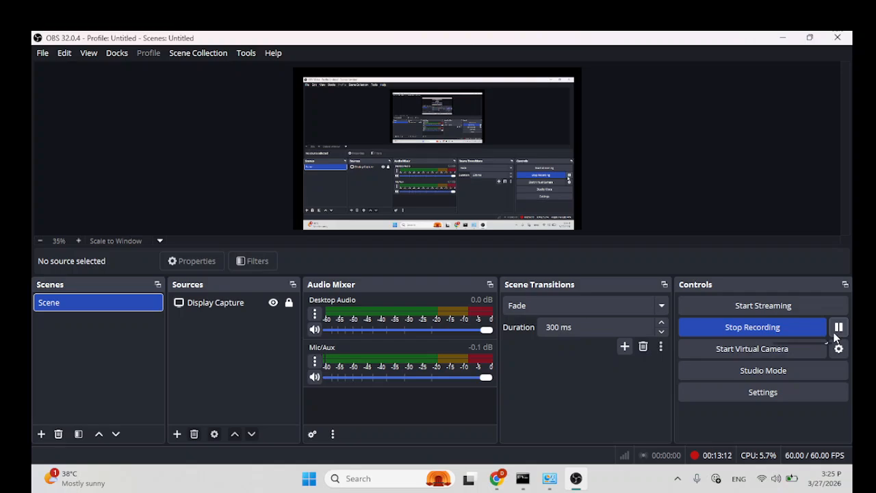
click(576, 479)
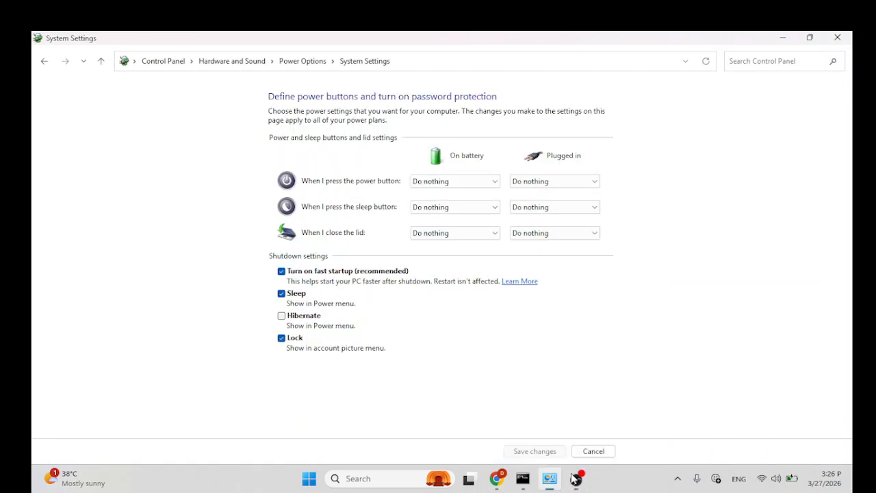
click(675, 479)
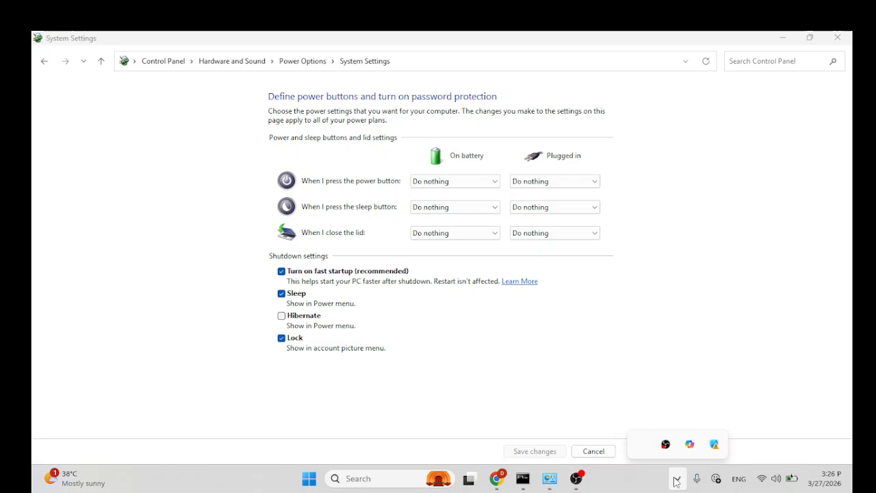
right_click(665, 443)
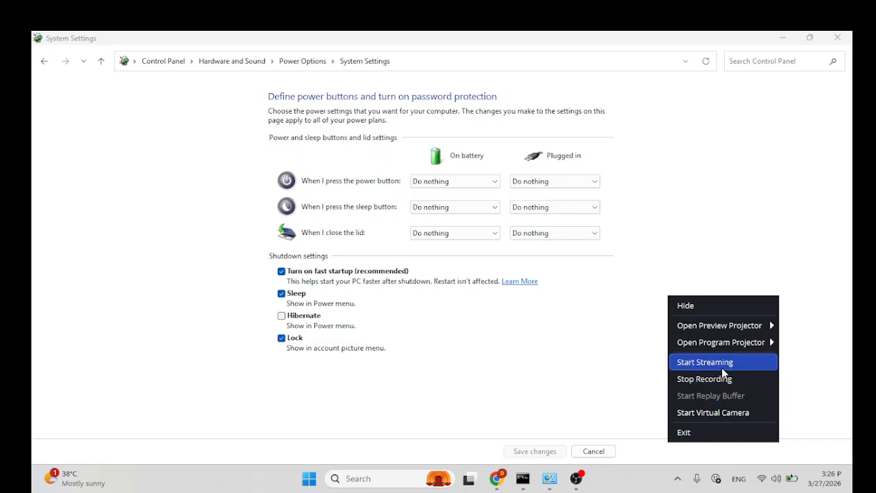
click(726, 309)
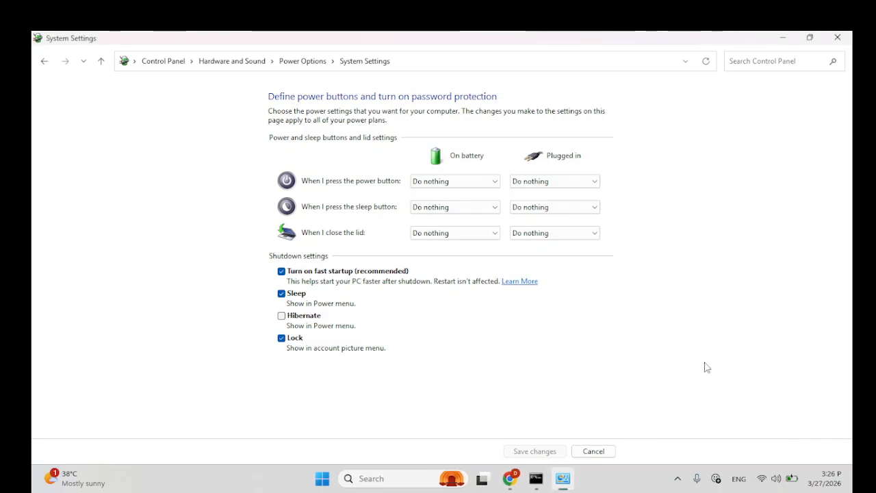
Step: Check the fast startup and Hibernate options in the shutdown settings, and close the window without saving changes
click(316, 278)
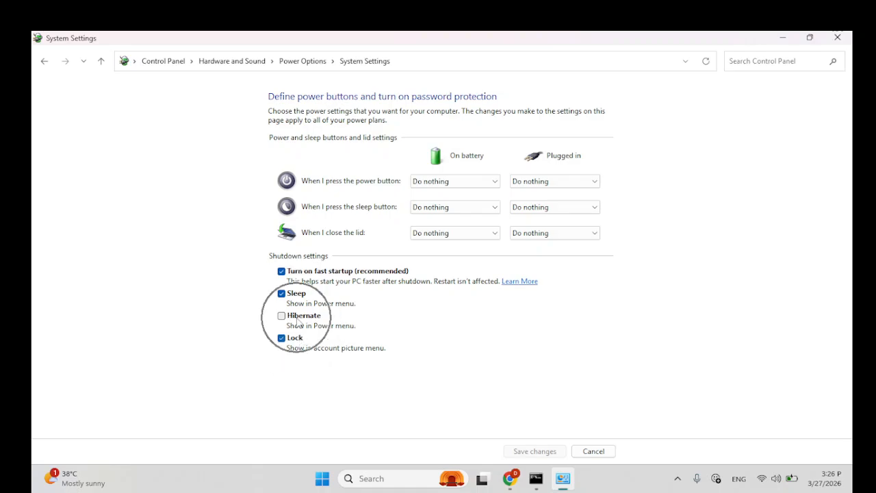
click(836, 39)
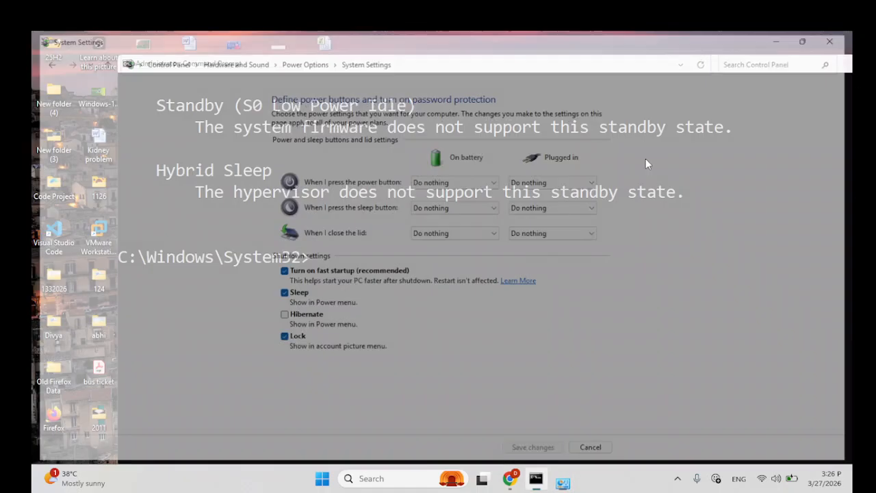
Step: Review the available and unavailable sleep states listed in Command Prompt, and minimize its window
scroll(364, 284, up, 2)
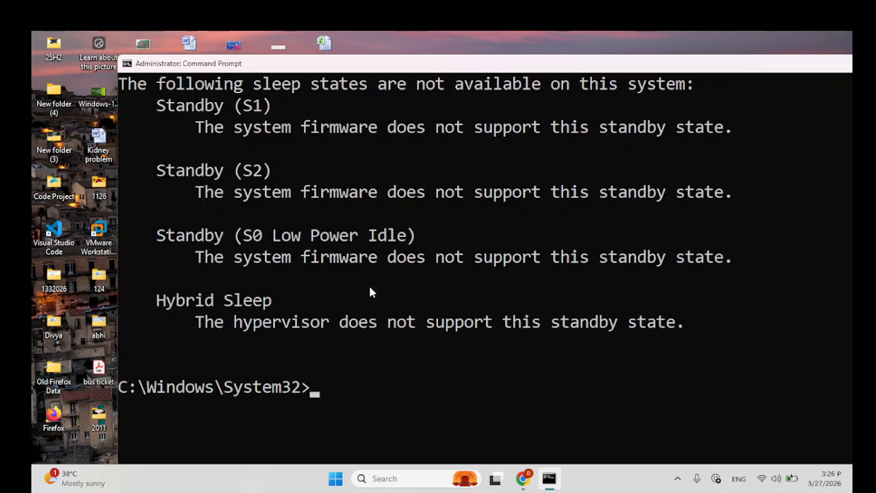
scroll(377, 311, down, 1)
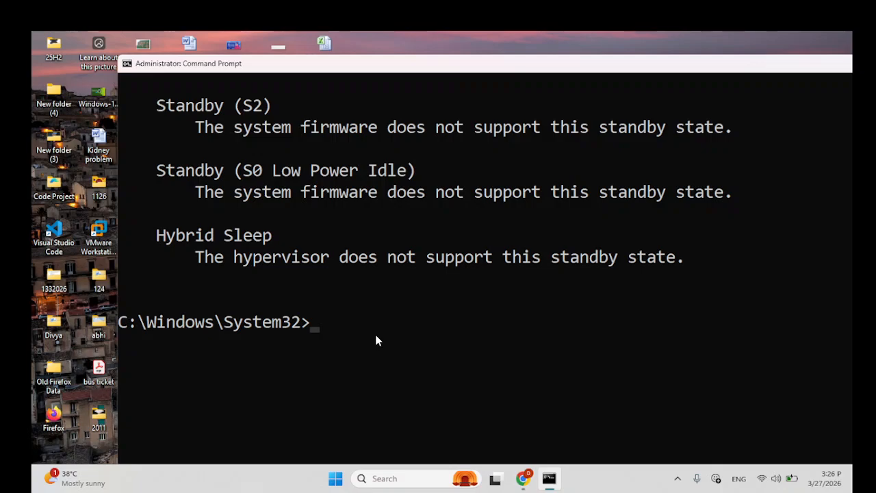
scroll(353, 324, up, 5)
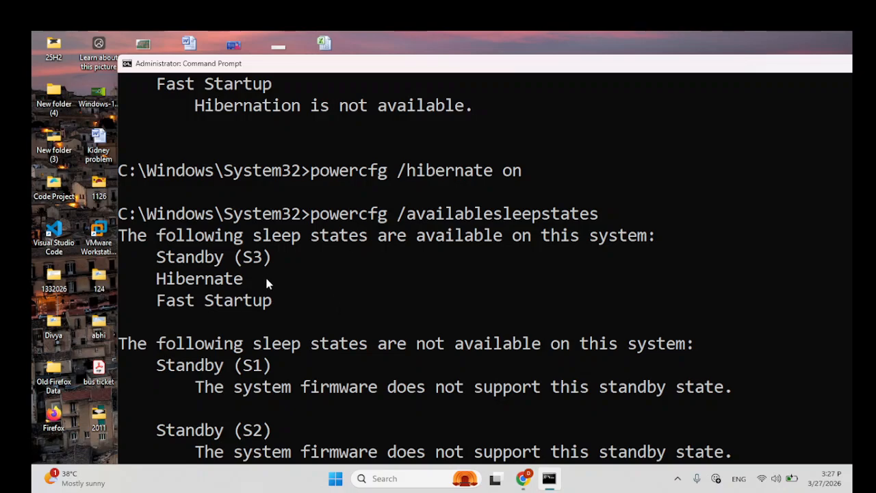
drag(673, 68, 561, 59)
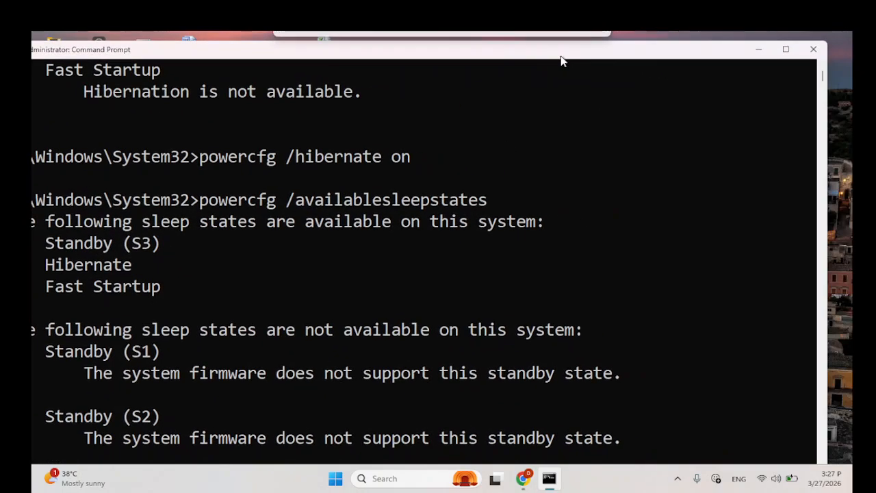
click(759, 51)
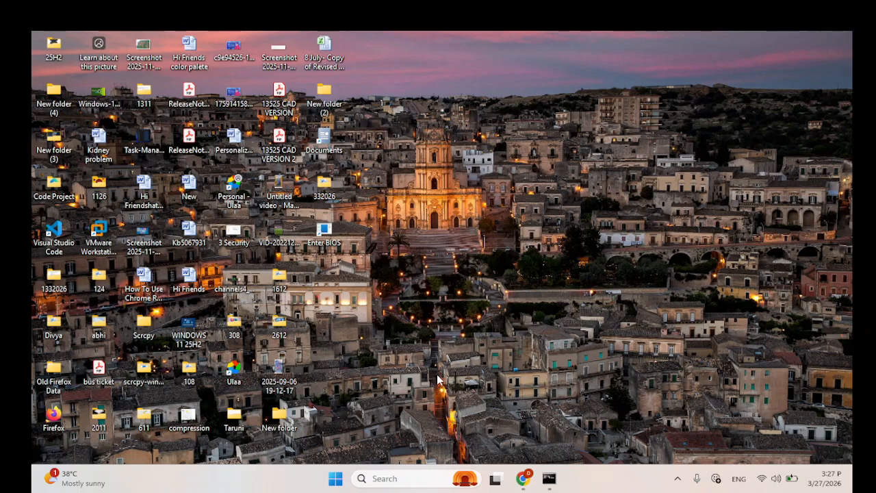
click(677, 477)
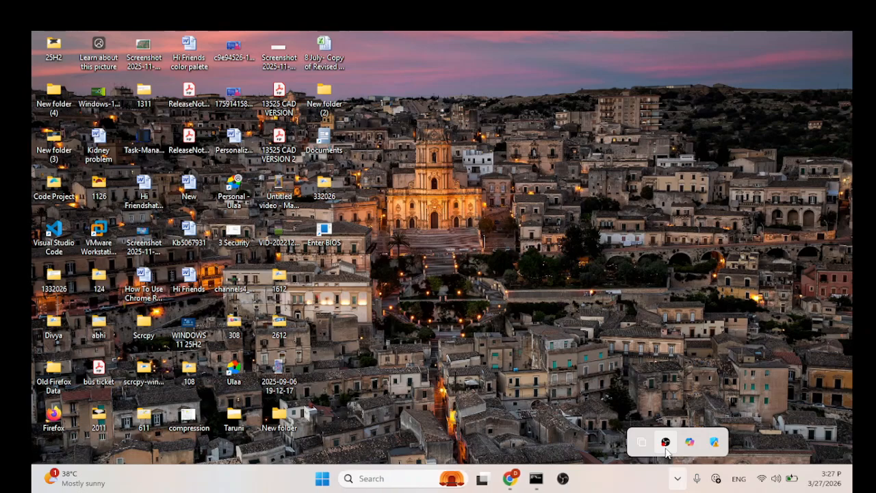
click(679, 483)
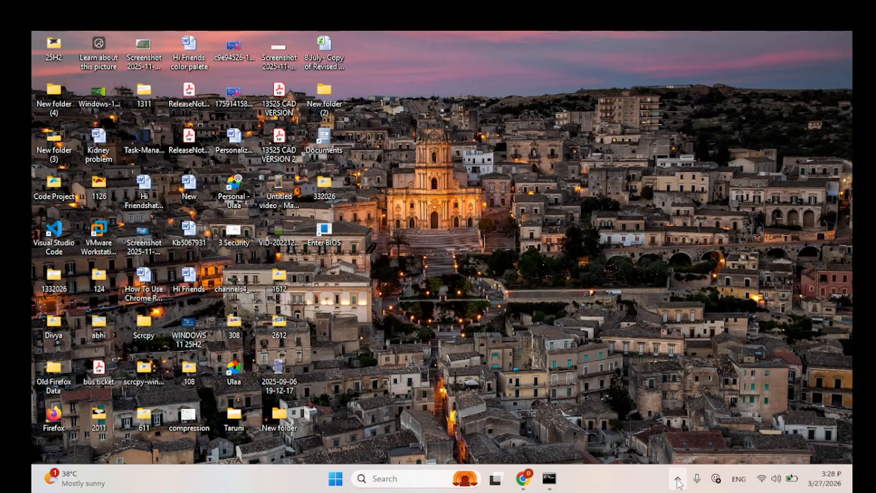
click(678, 482)
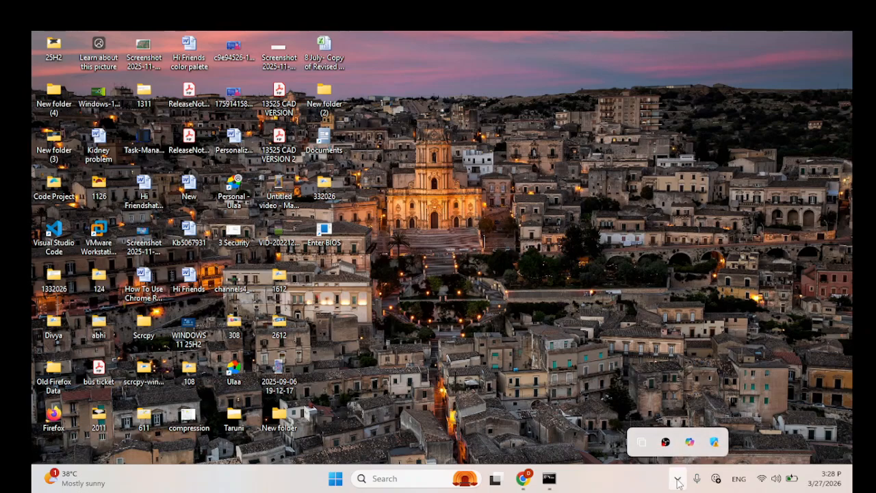